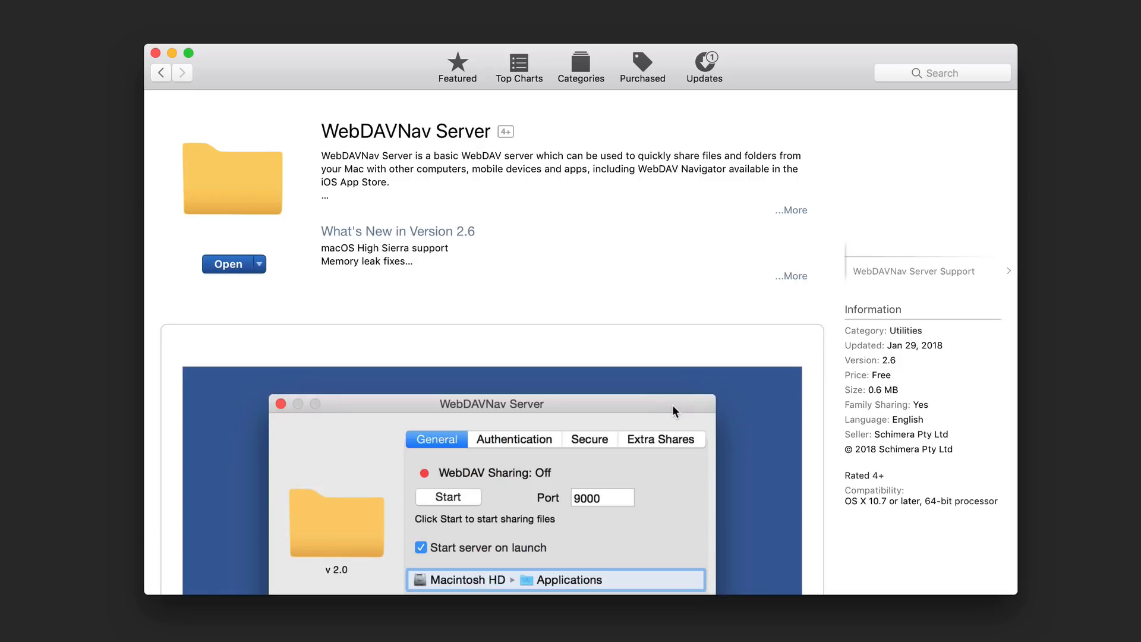
Step: Look over the WebDAVNav Server page in the App Store, launch the program and minimise the store window
scroll(675, 408, "down", 5)
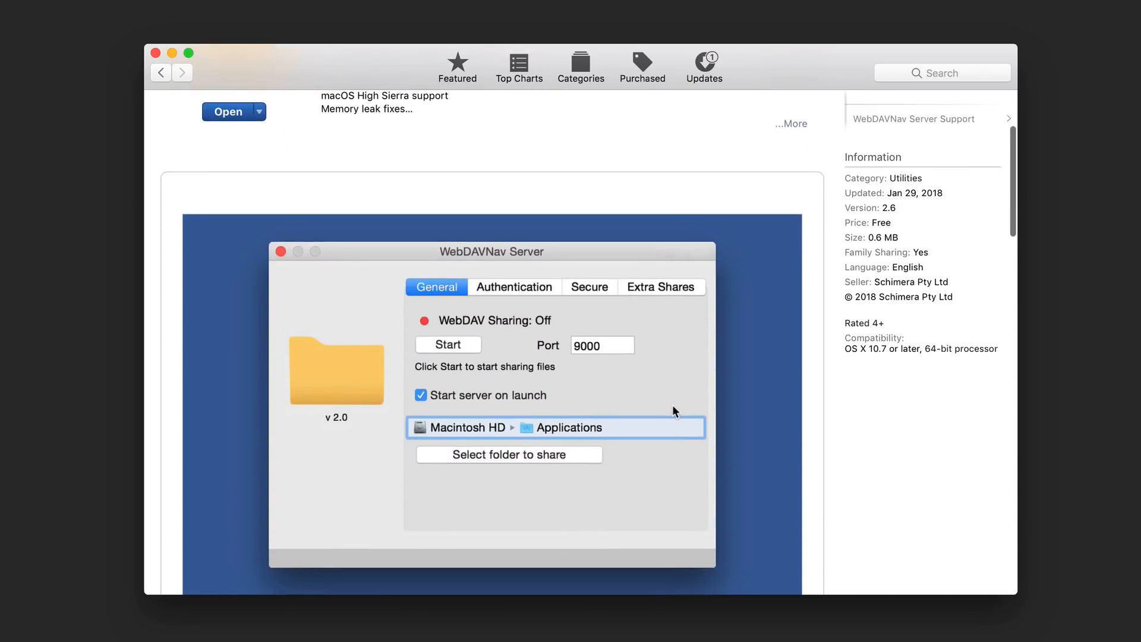
scroll(673, 407, "up", 4)
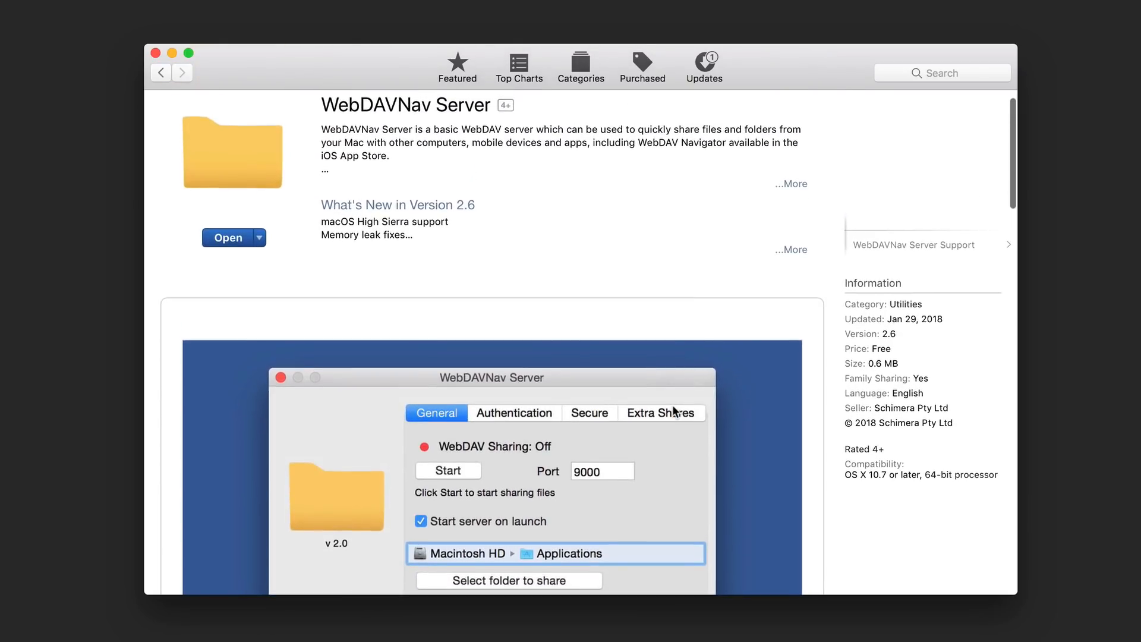
scroll(672, 405, "up", 1)
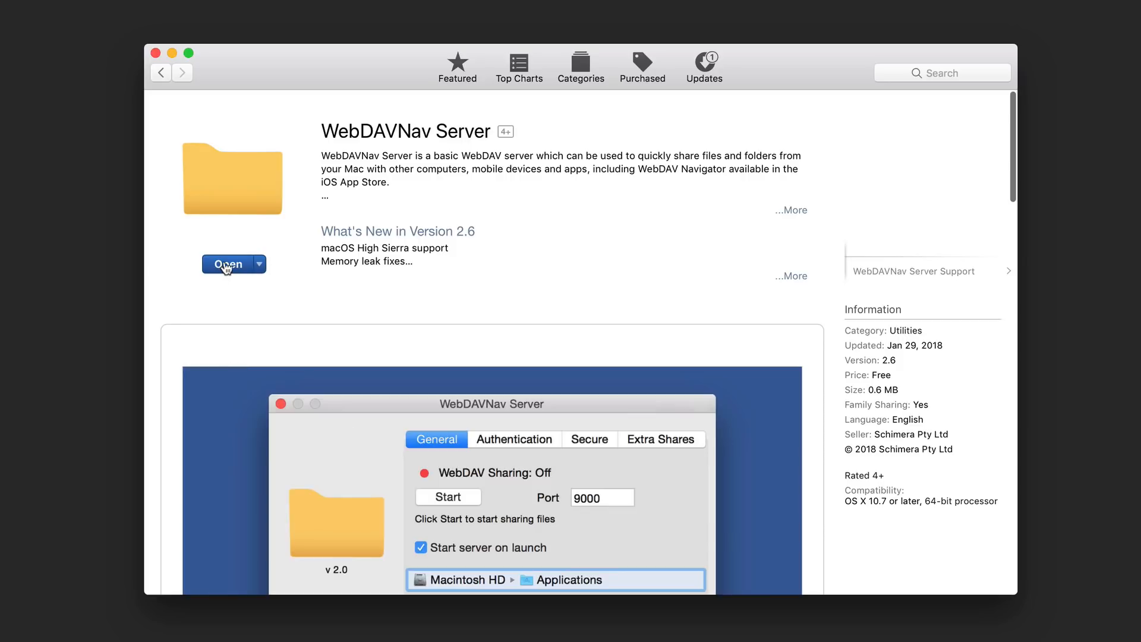
left_click(227, 266)
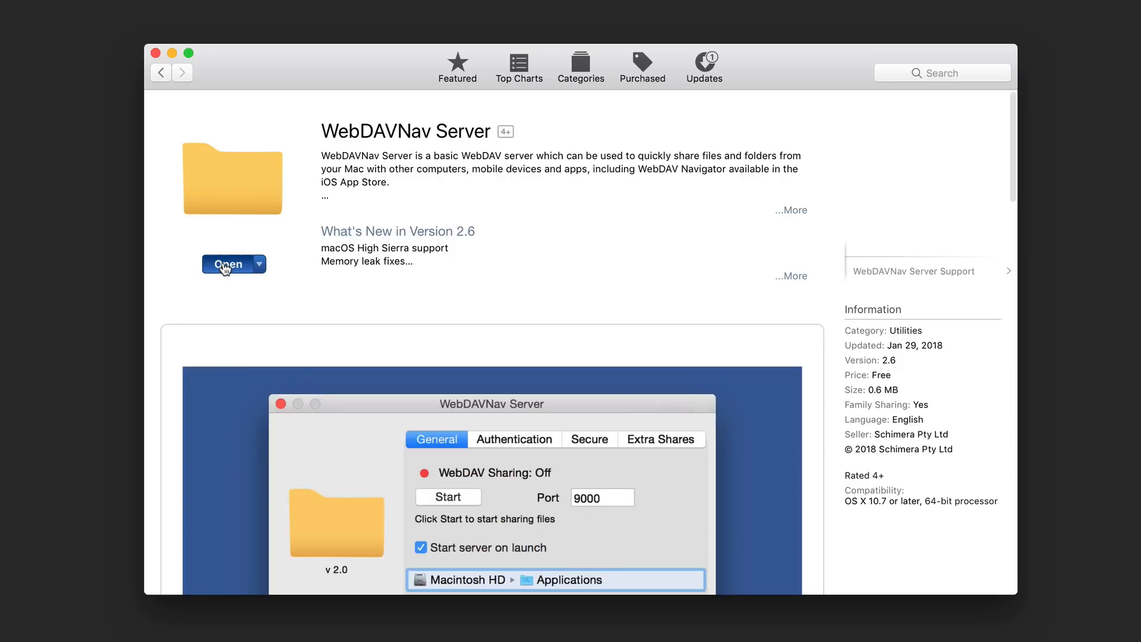
left_click(173, 52)
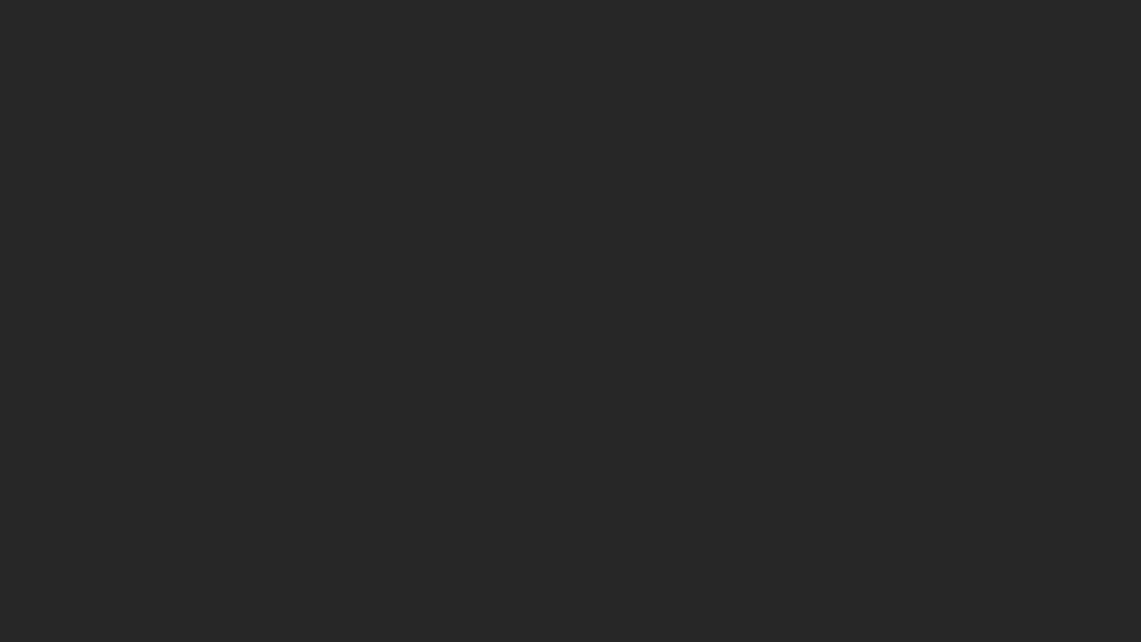
Step: Open the settings window of the running WebDAV server
mouse_move(554, 15)
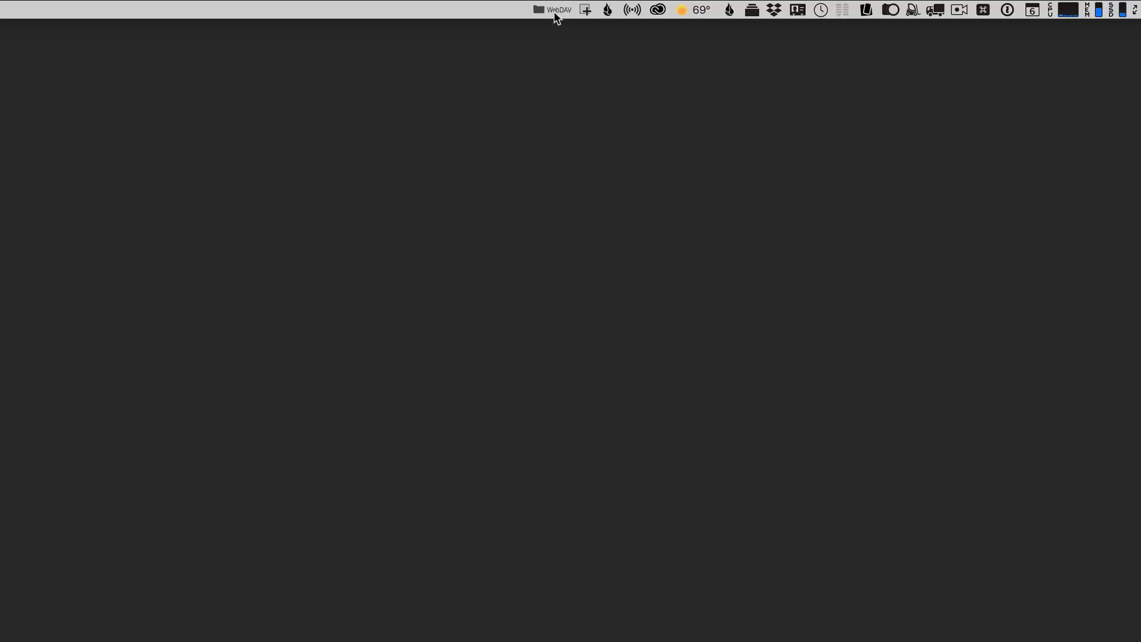
left_click(555, 12)
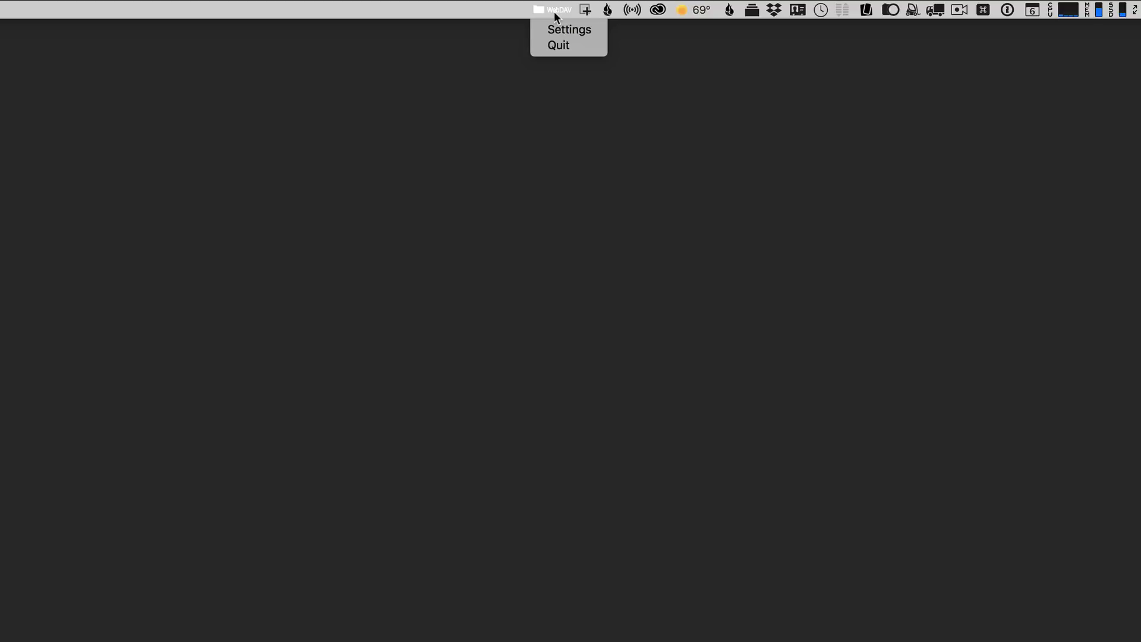
left_click(568, 28)
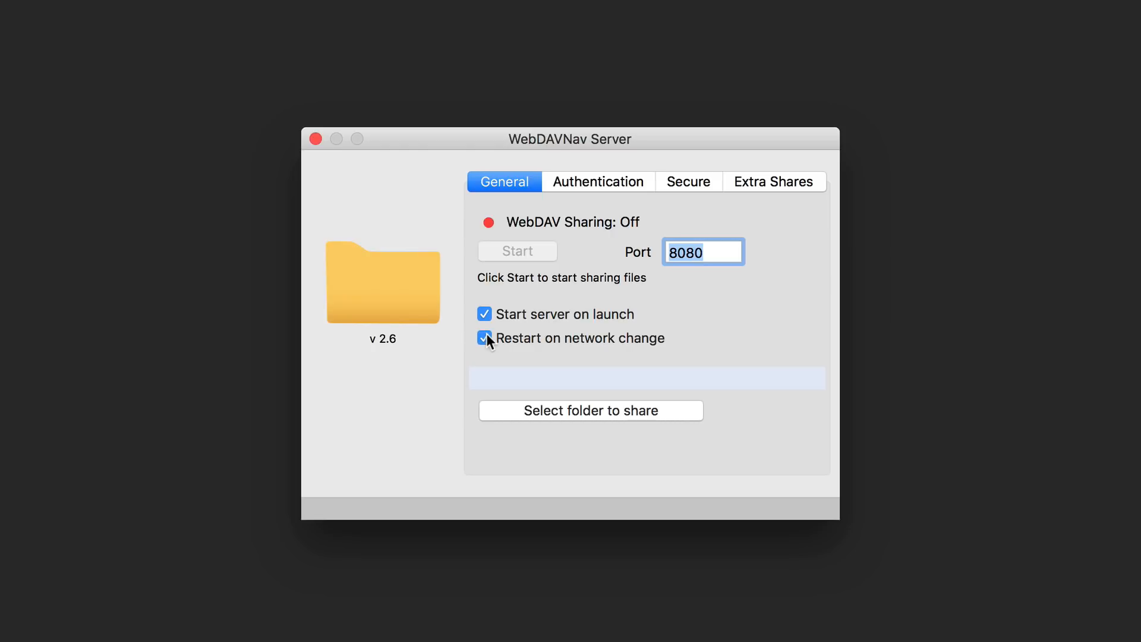
Step: Choose the Movies folder as the main folder to share
left_click(598, 409)
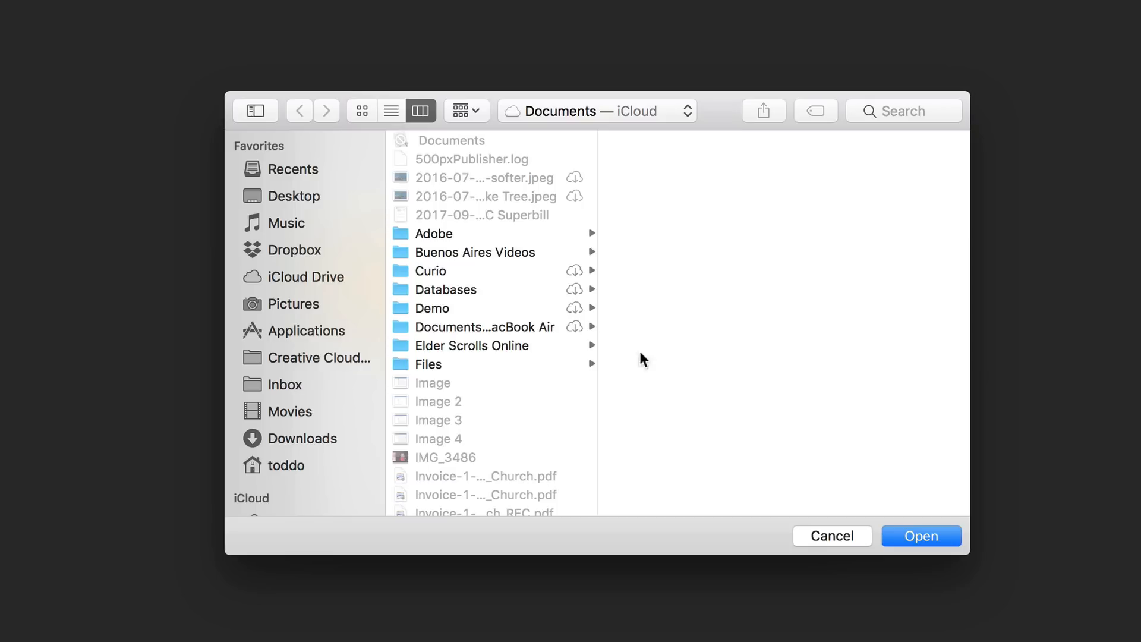
left_click(290, 410)
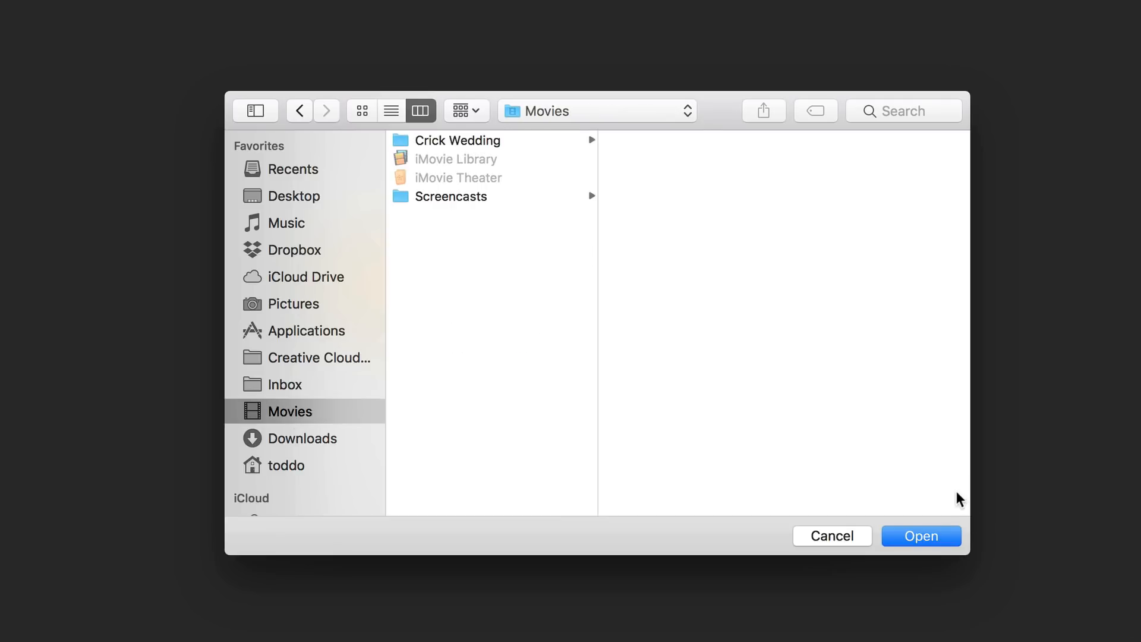
left_click(918, 535)
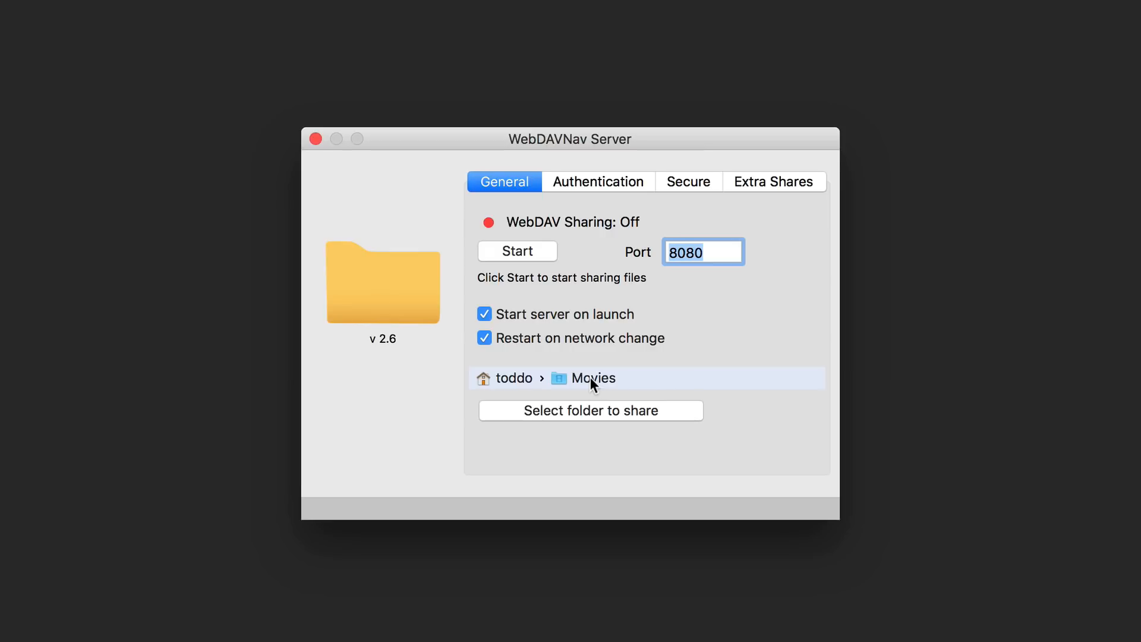
Step: Add an extra share named Documents that points to the iCloud Documents folder
left_click(785, 188)
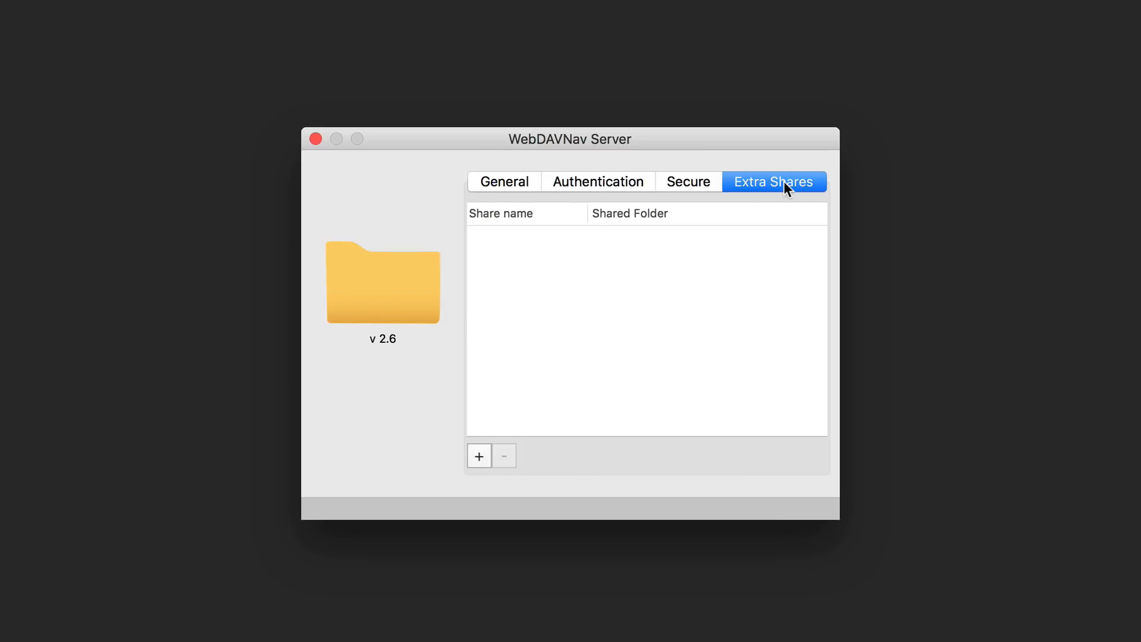
left_click(477, 456)
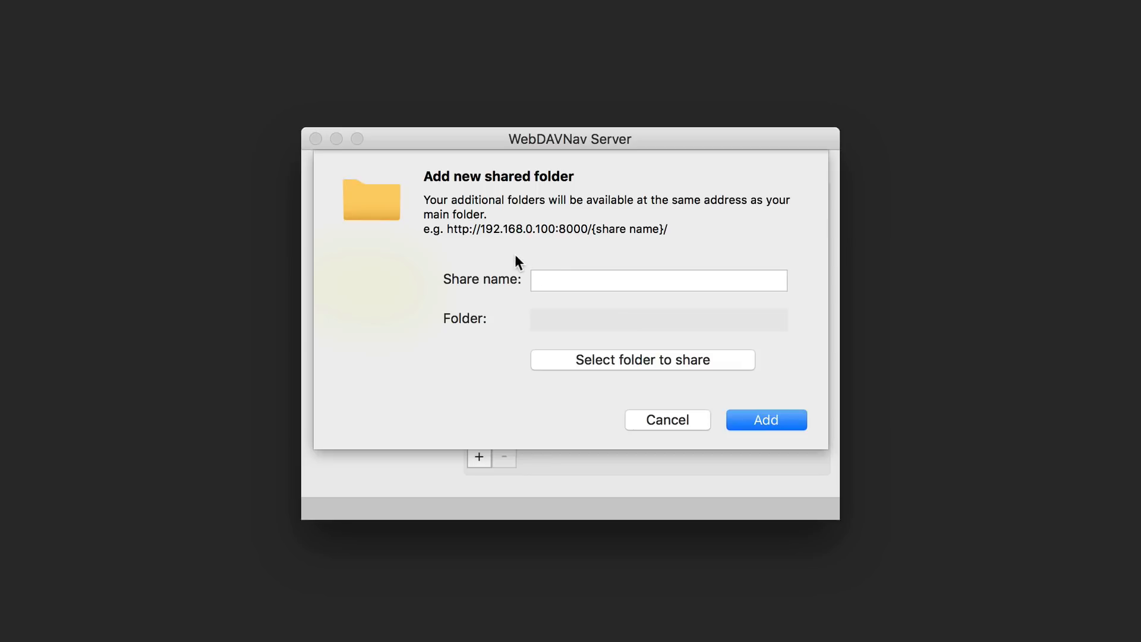
left_click(557, 281)
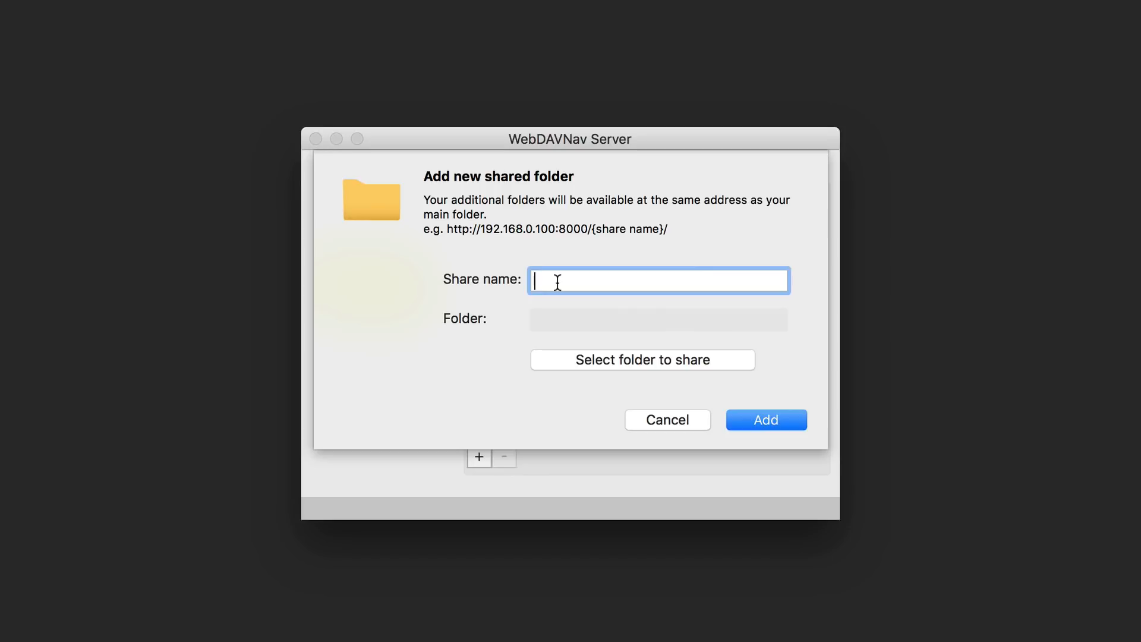
type("Documents")
left_click(611, 362)
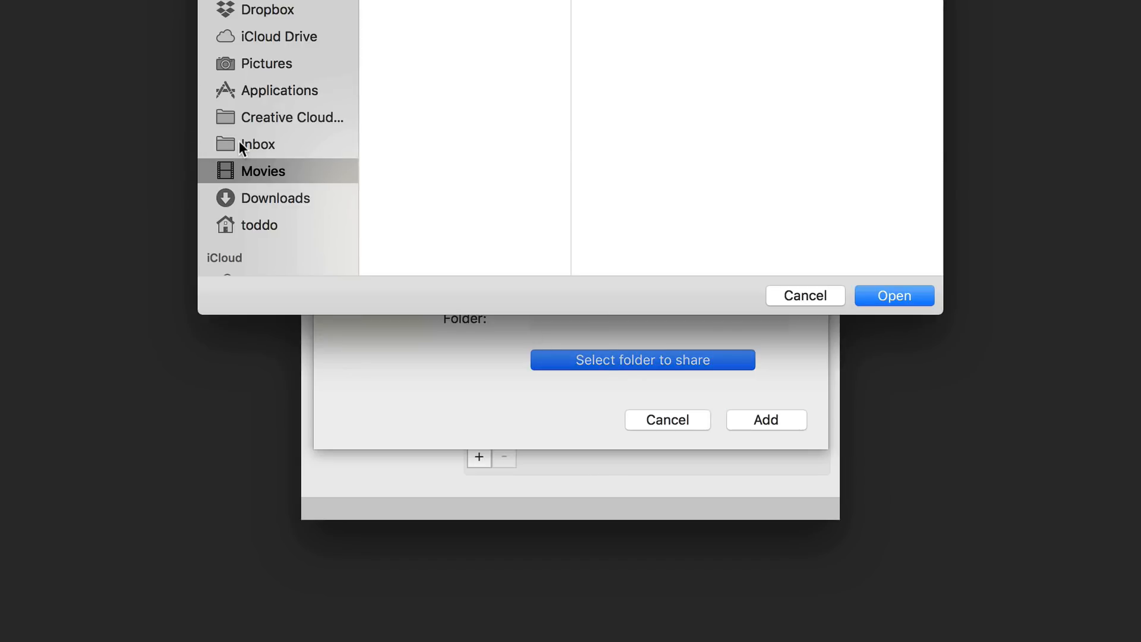
scroll(277, 116, "down", 5)
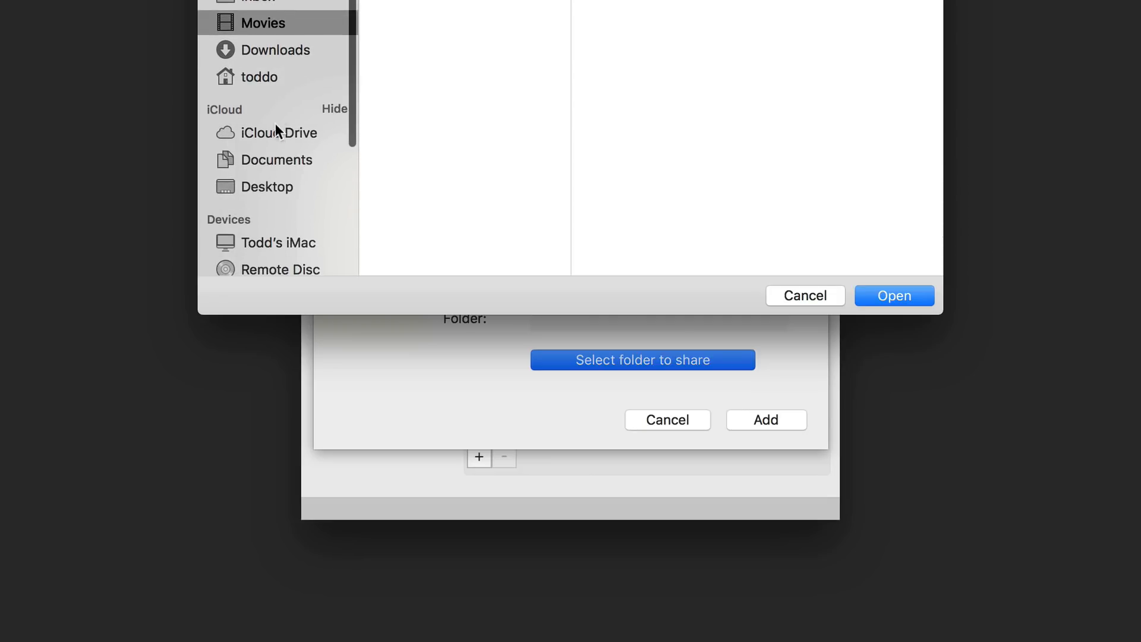
left_click(275, 159)
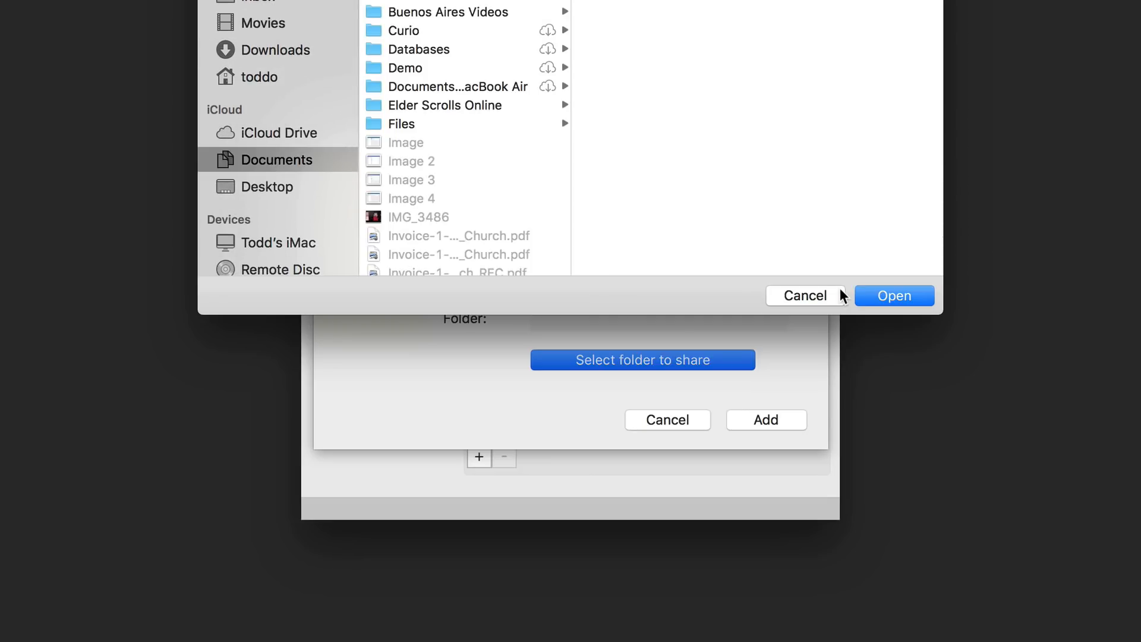
left_click(895, 295)
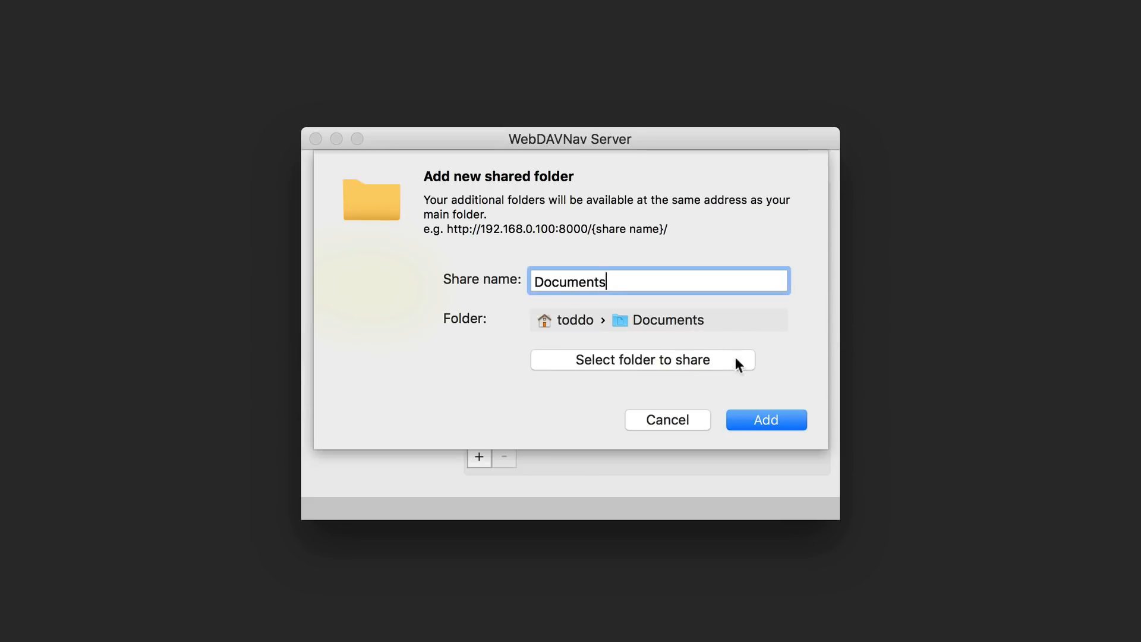
left_click(767, 419)
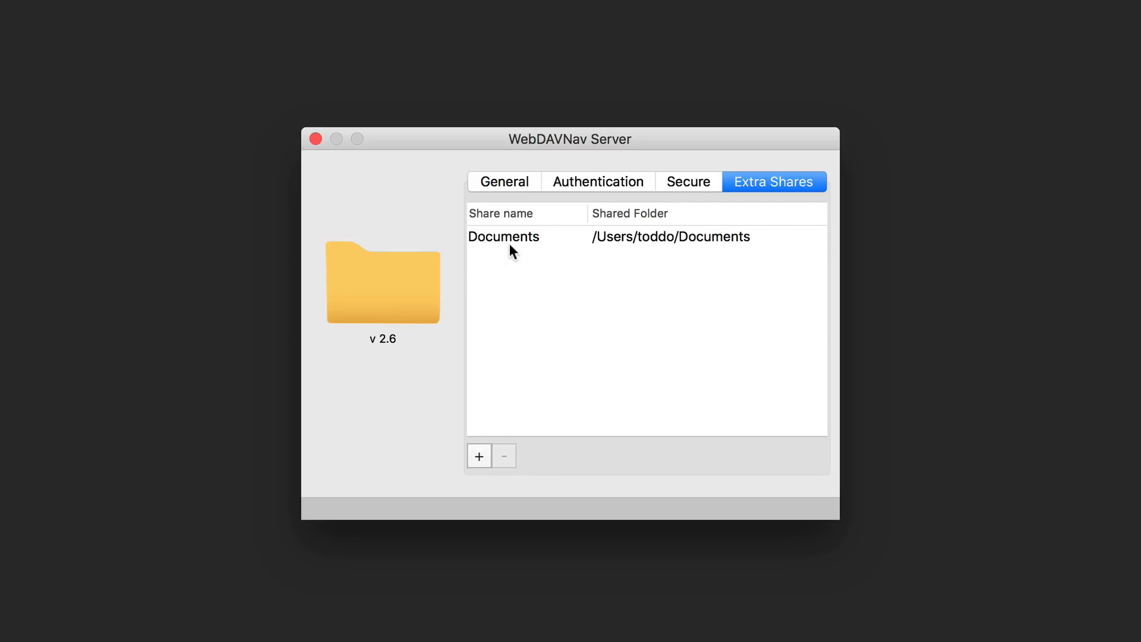
Step: Set the server's port to 8282
left_click(503, 183)
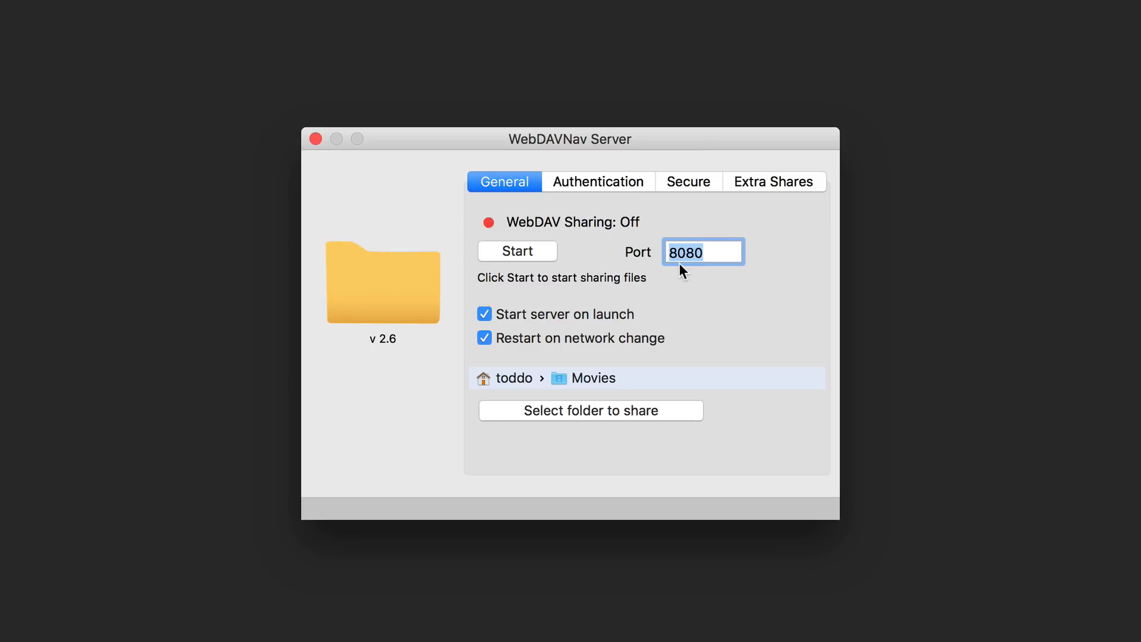
type("8282")
Step: Enter the username and the account password for the server's authentication
left_click(599, 187)
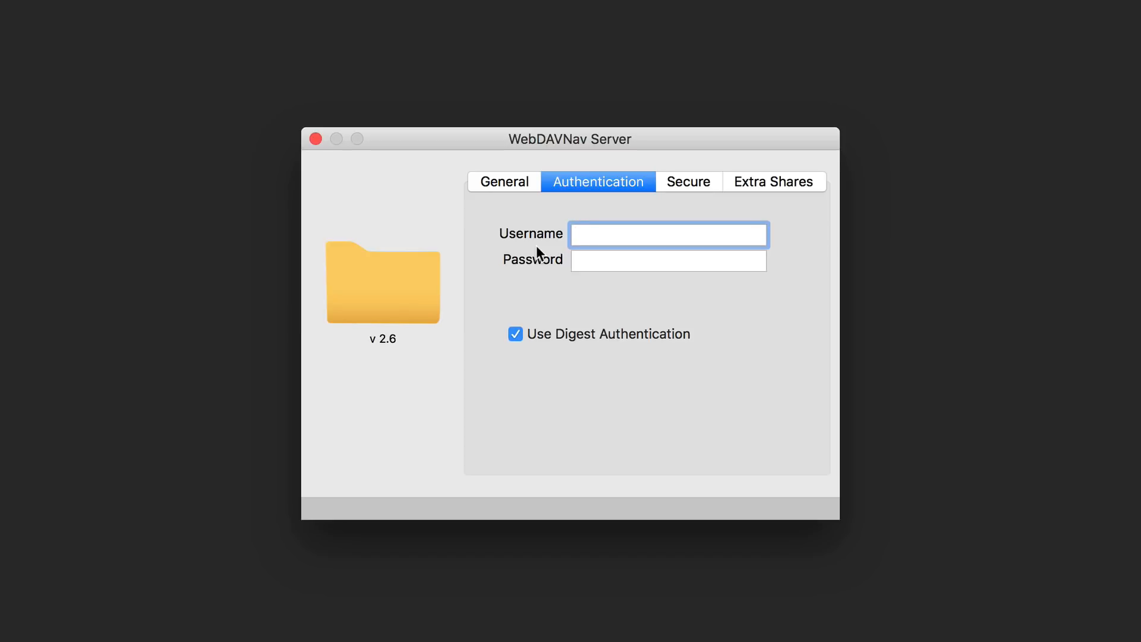
type("toddo")
key("Tab")
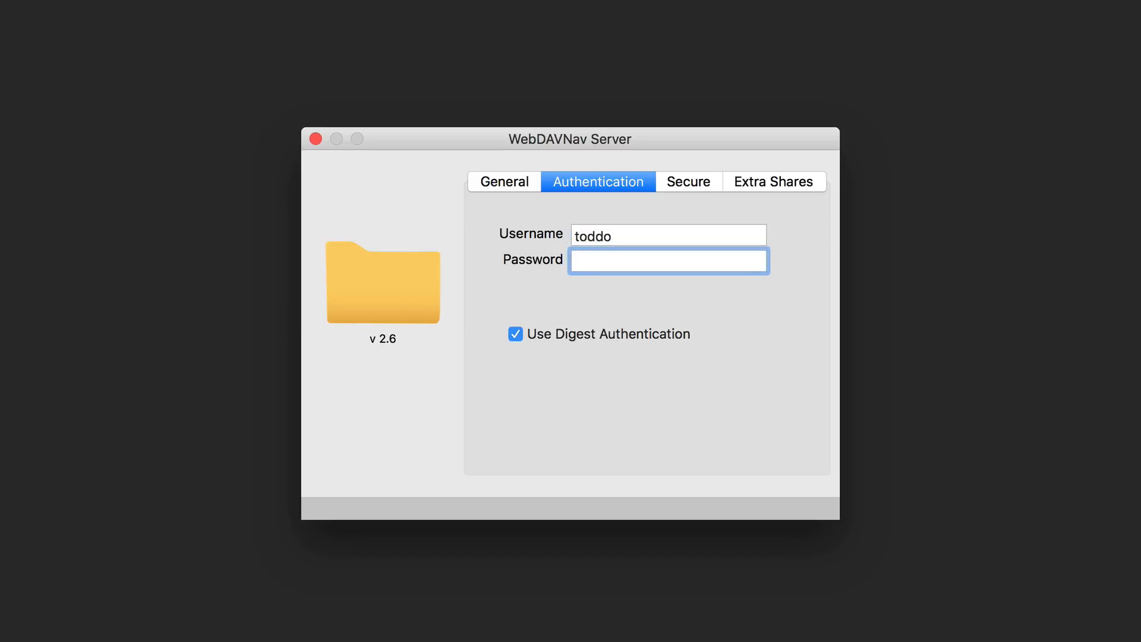
type("••••")
left_click(676, 178)
left_click(597, 180)
Step: Turn on HTTPS and create a self-signed certificate for the server to use
left_click(690, 188)
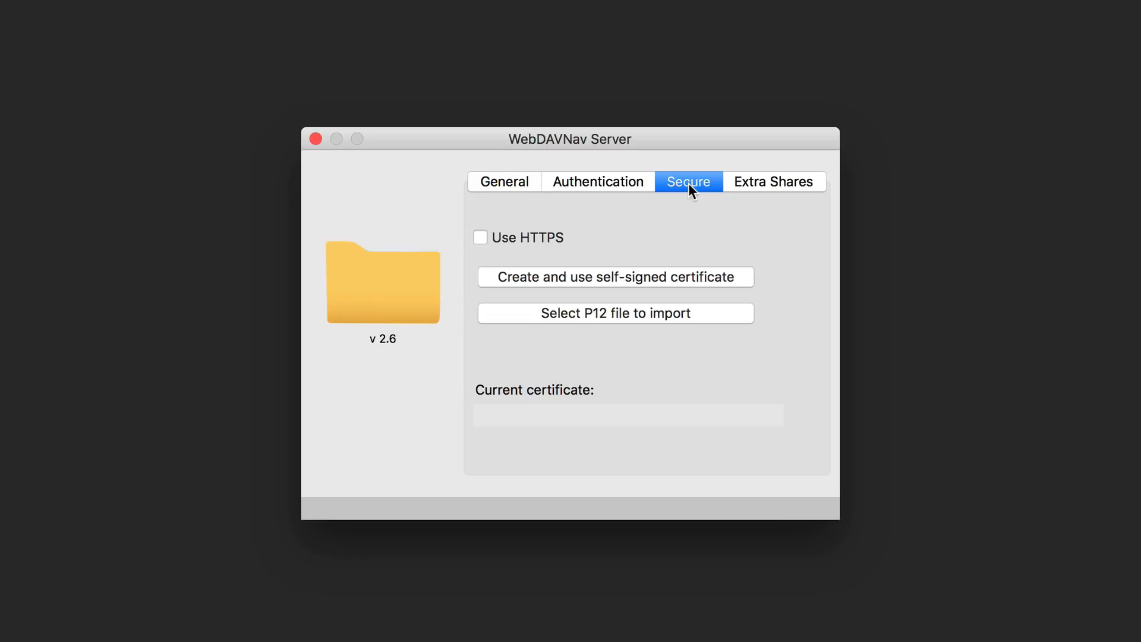
left_click(481, 238)
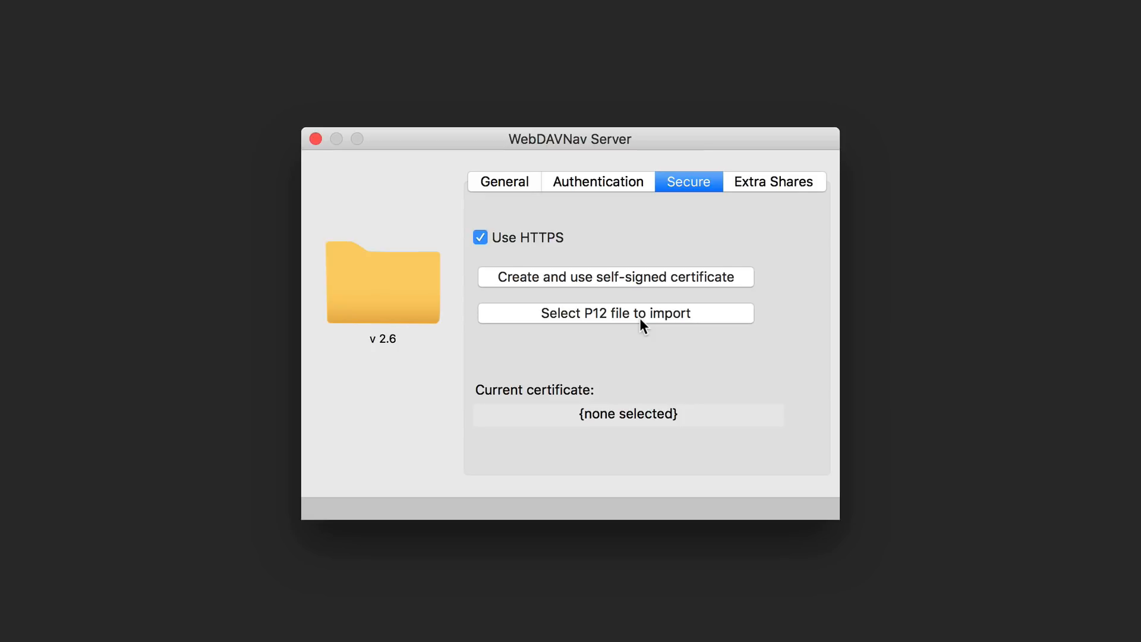
left_click(574, 274)
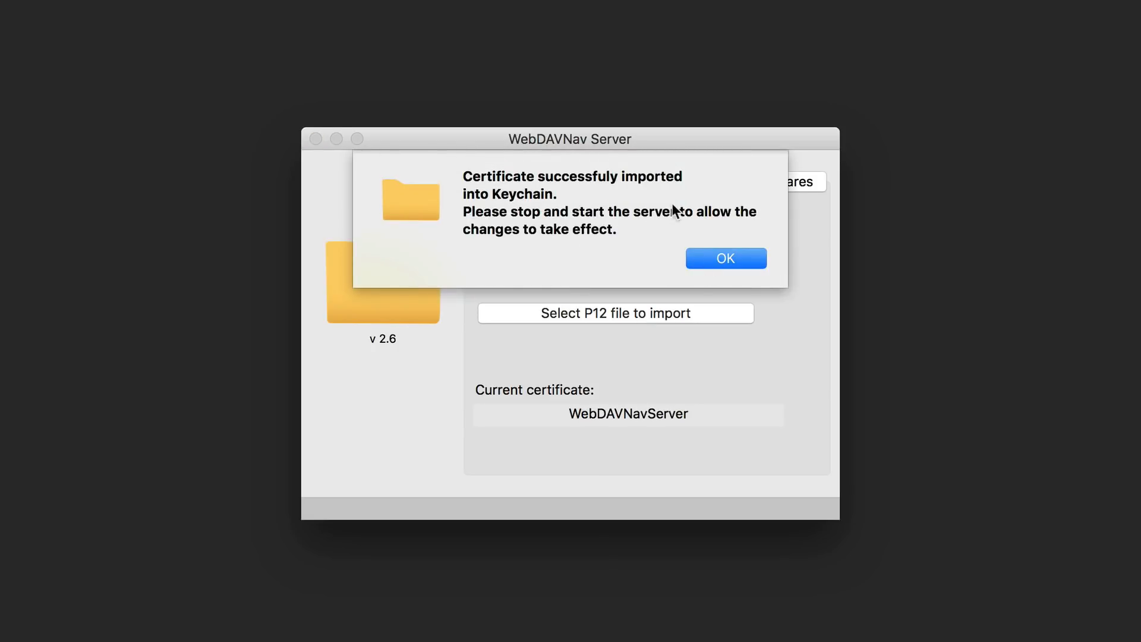
left_click(726, 260)
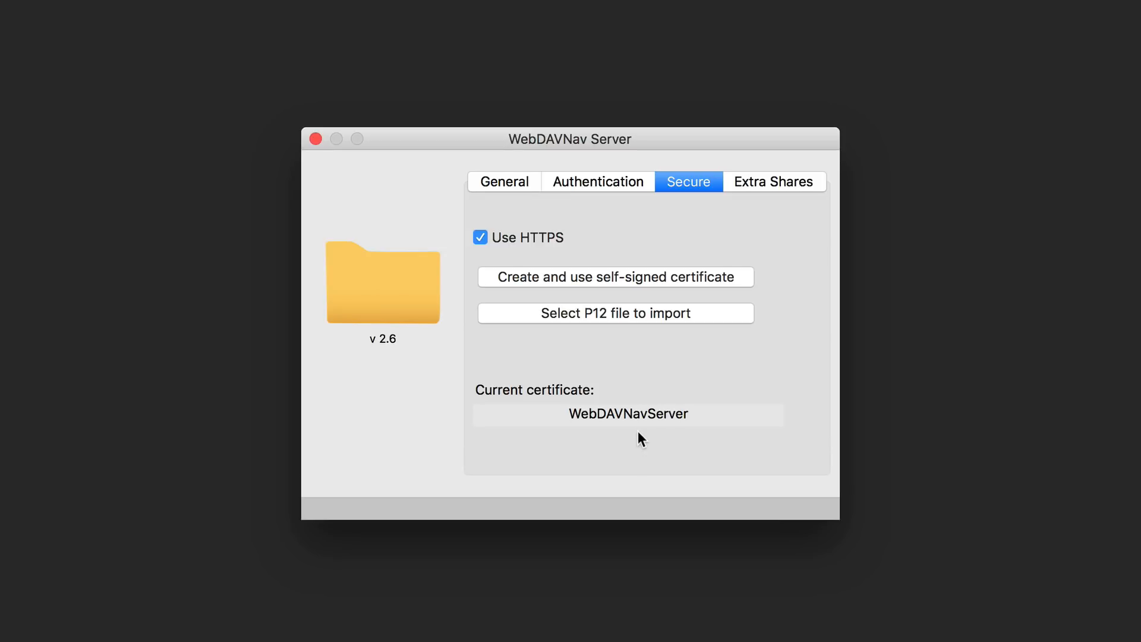
Step: Start WebDAV sharing, check the full address of the server's root page in Safari, and minimise the browser
left_click(498, 184)
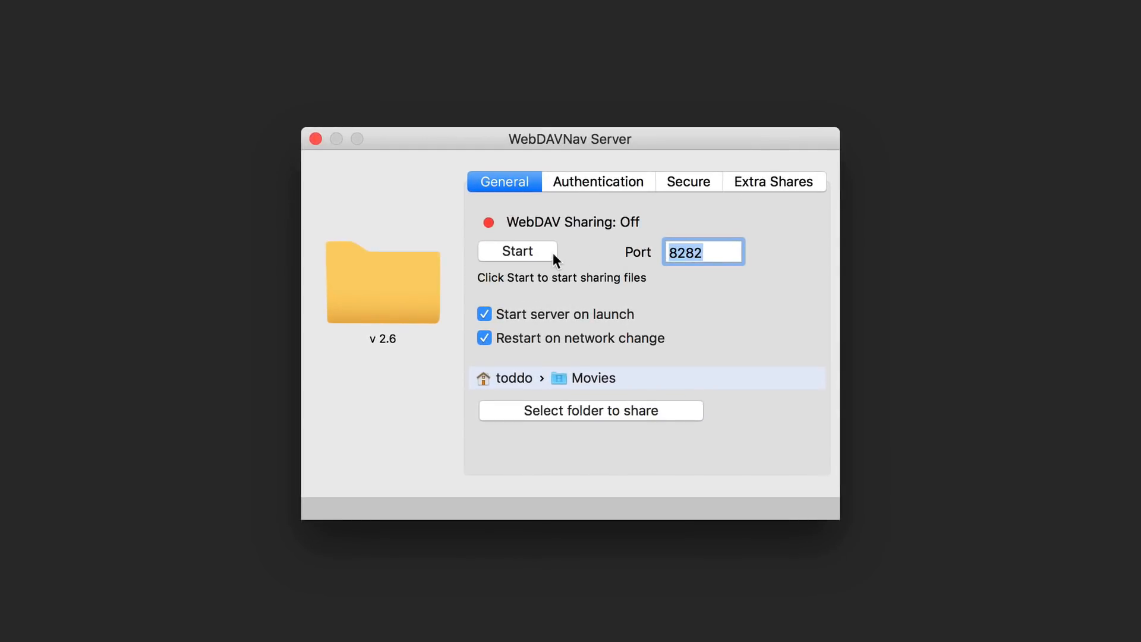
left_click(530, 252)
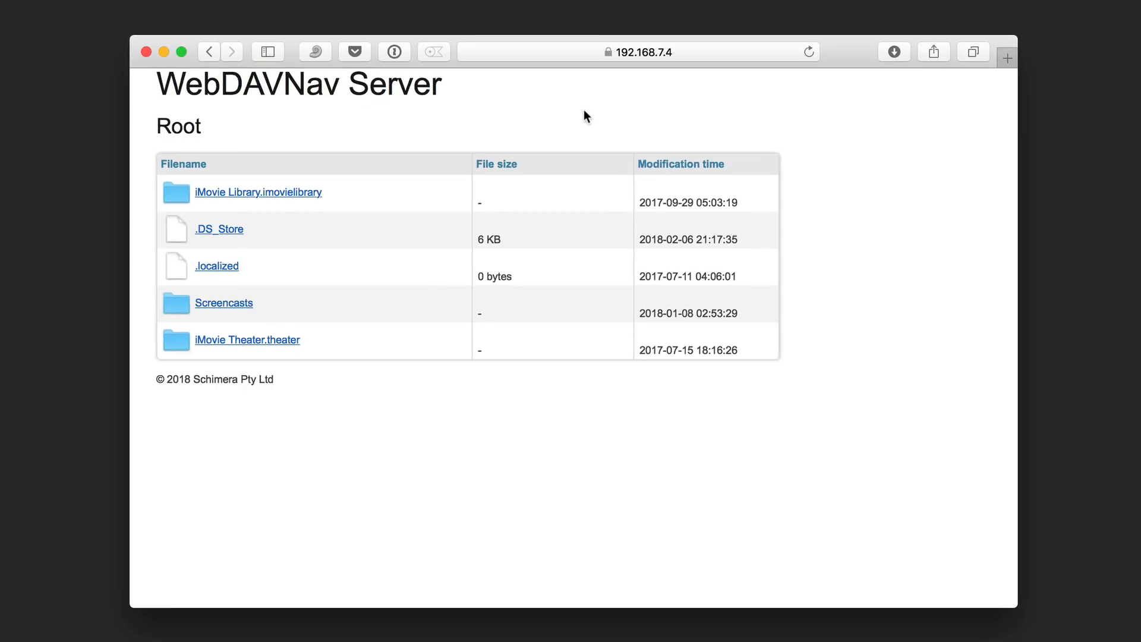
left_click(749, 52)
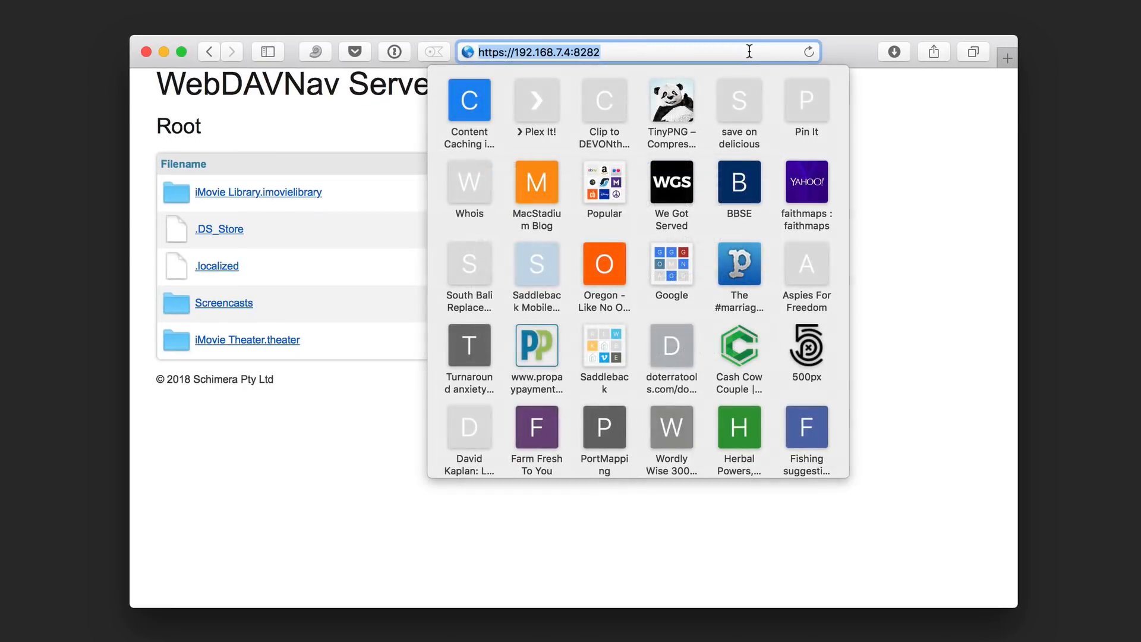
left_click(898, 166)
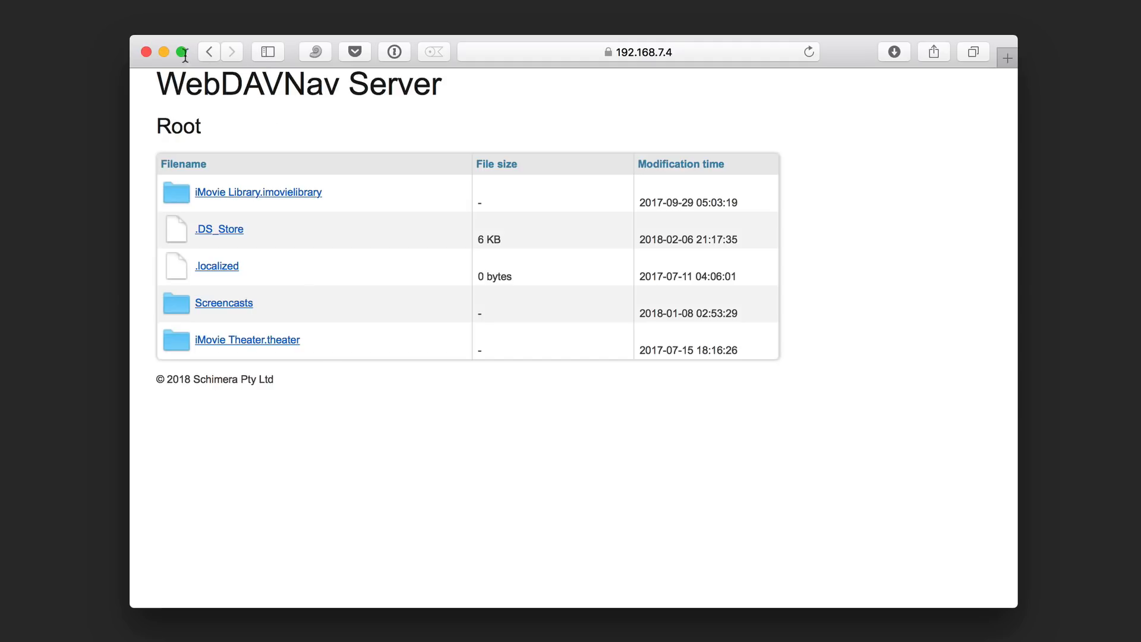
left_click(164, 52)
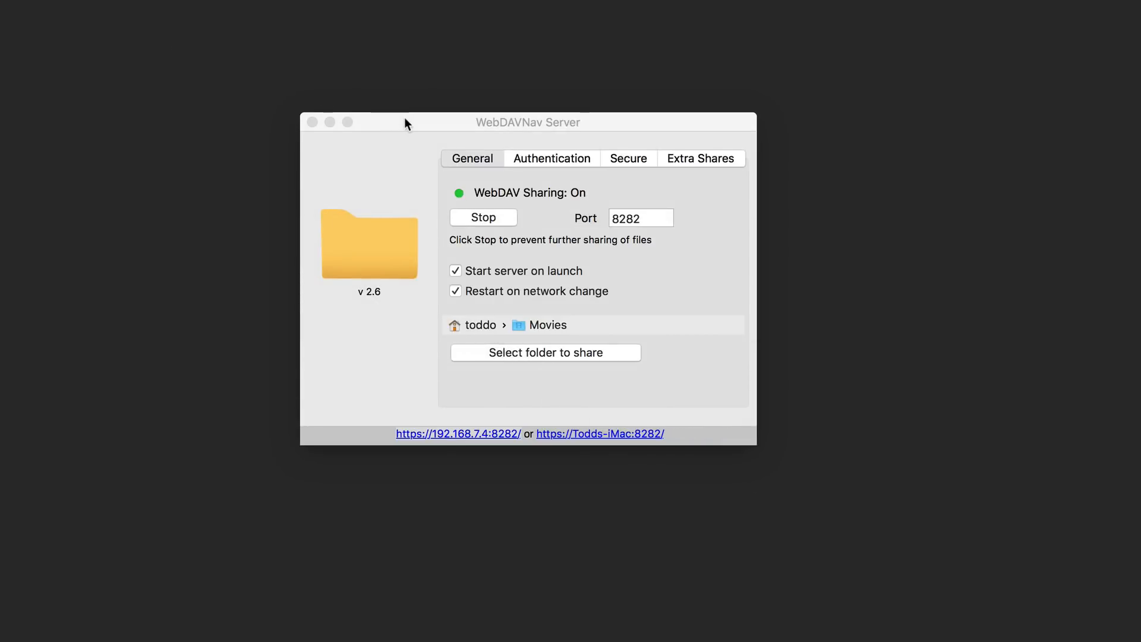
Step: Review the Documents entry among the server's extra shares and the form for adding a new shared folder, without adding one
left_click(405, 119)
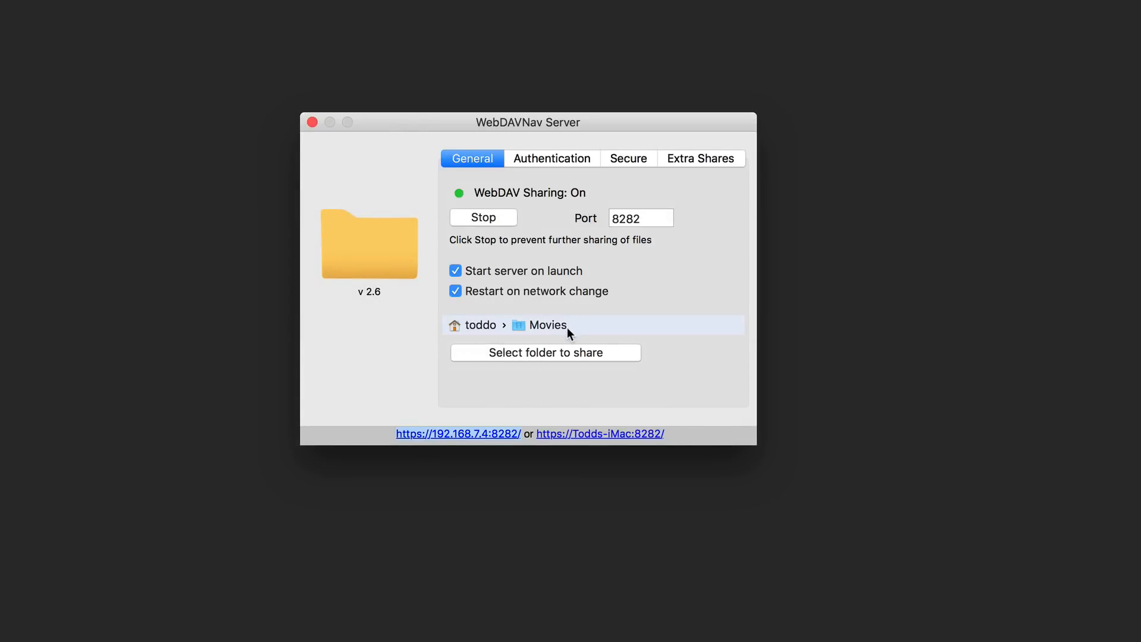
left_click(707, 159)
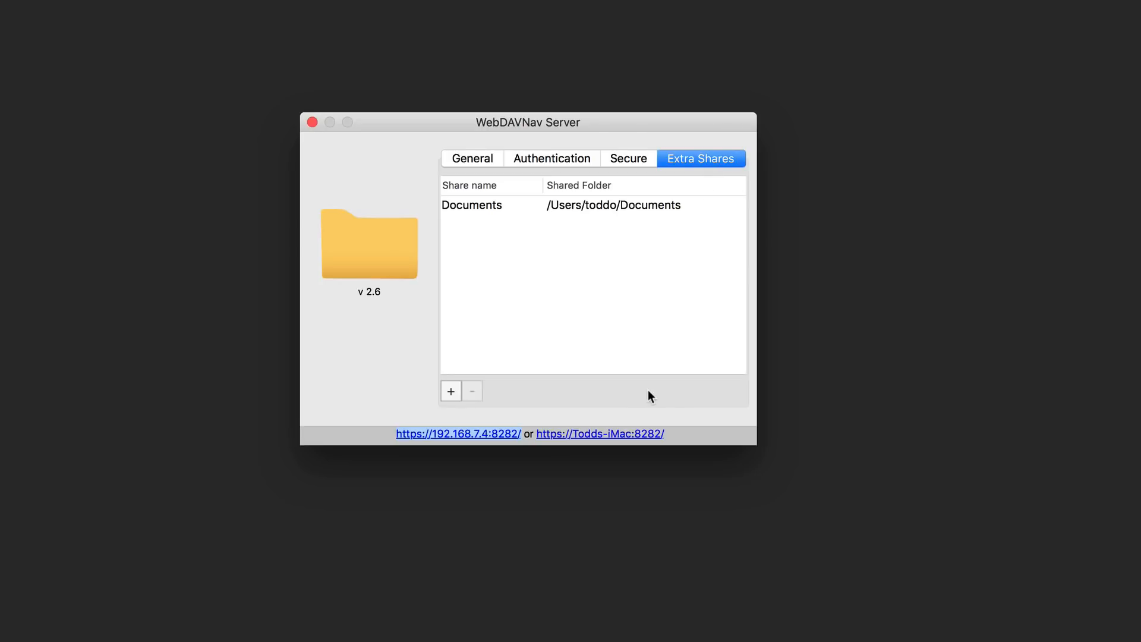
left_click(633, 205)
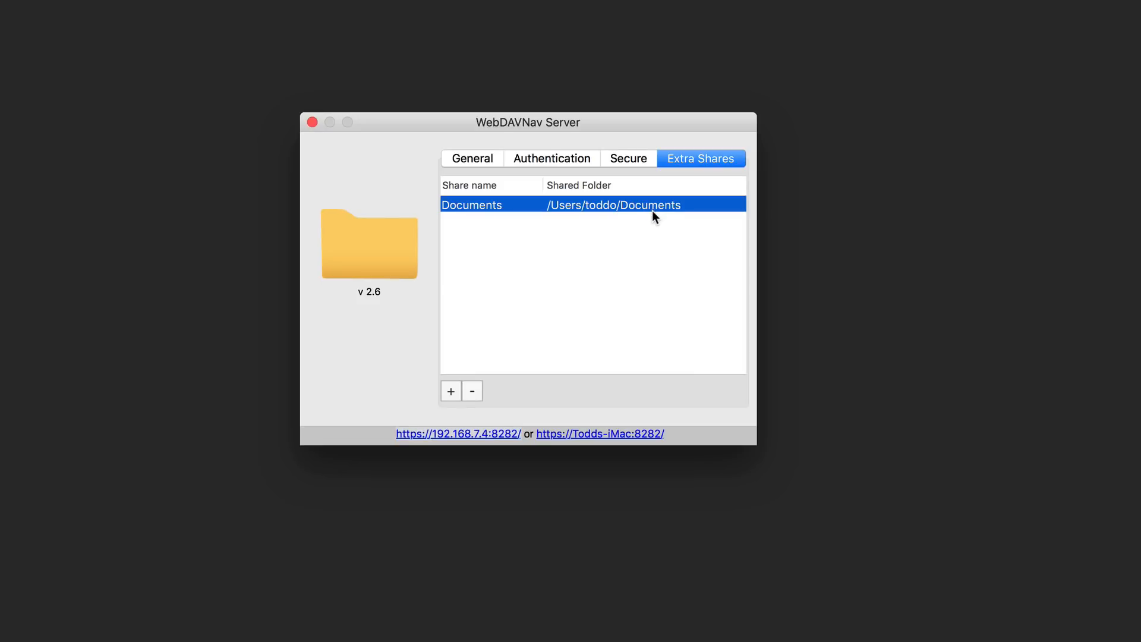
left_click(453, 391)
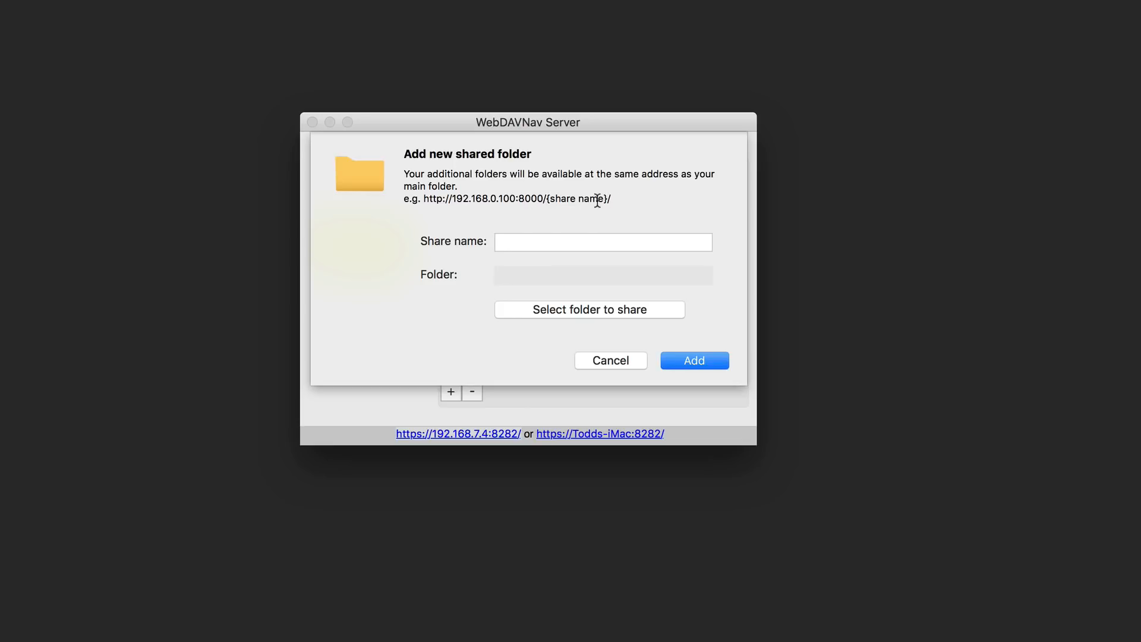
left_click(612, 364)
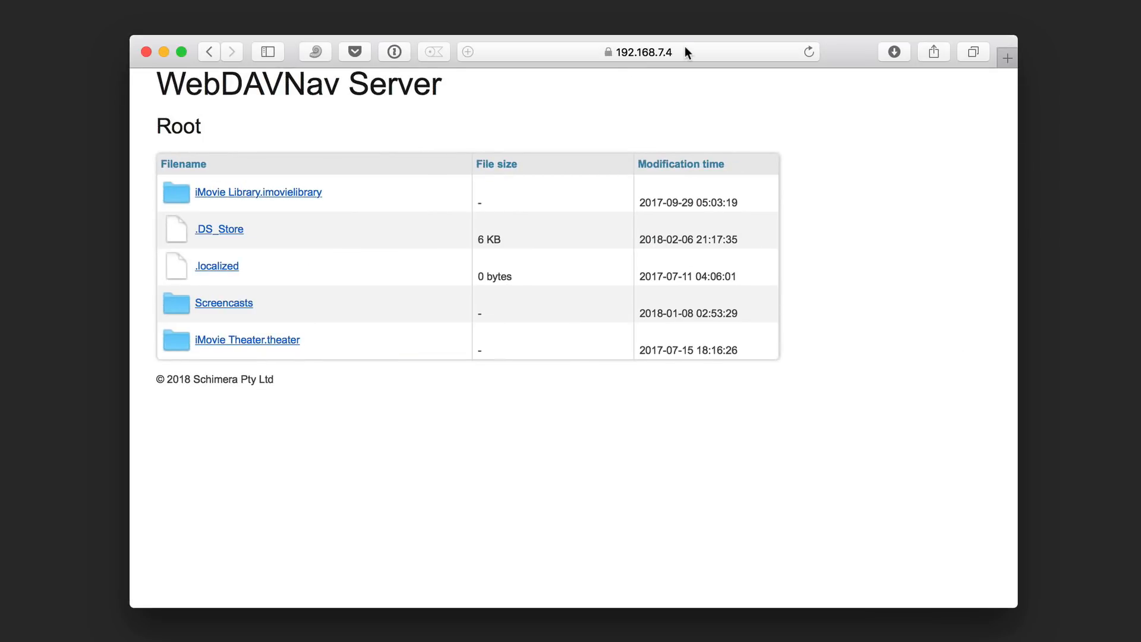
left_click(685, 47)
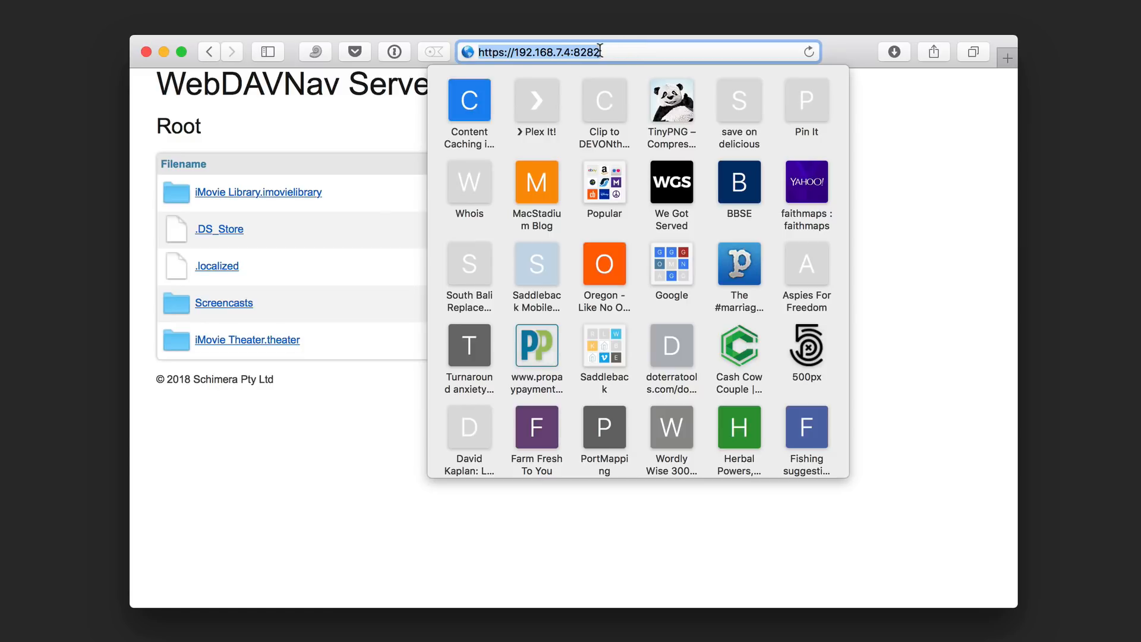
left_click(626, 54)
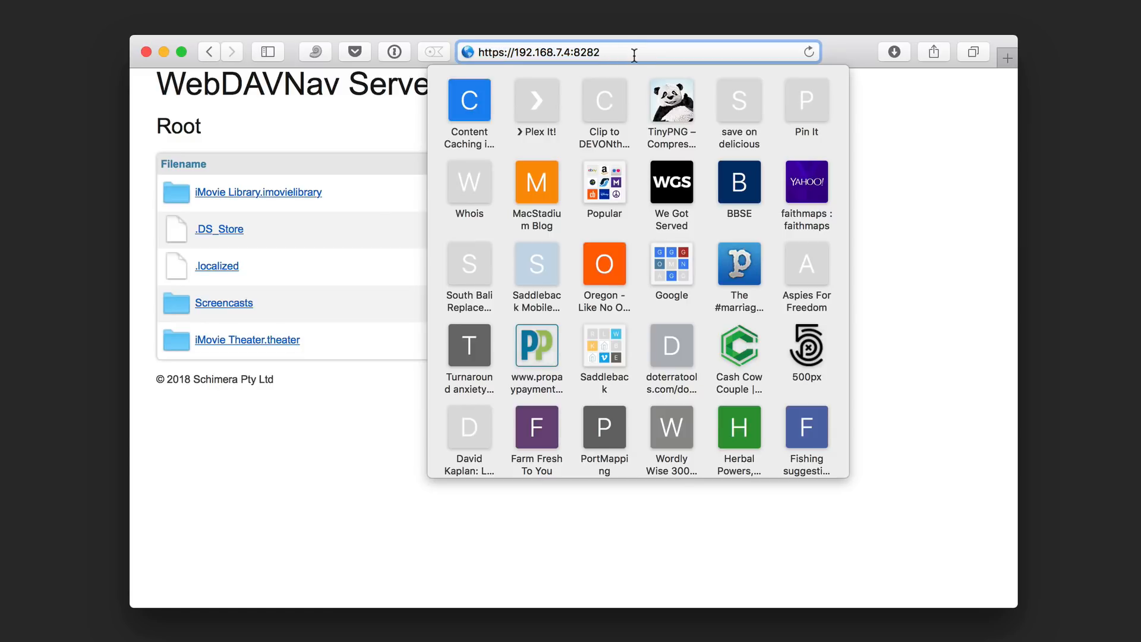
type("/")
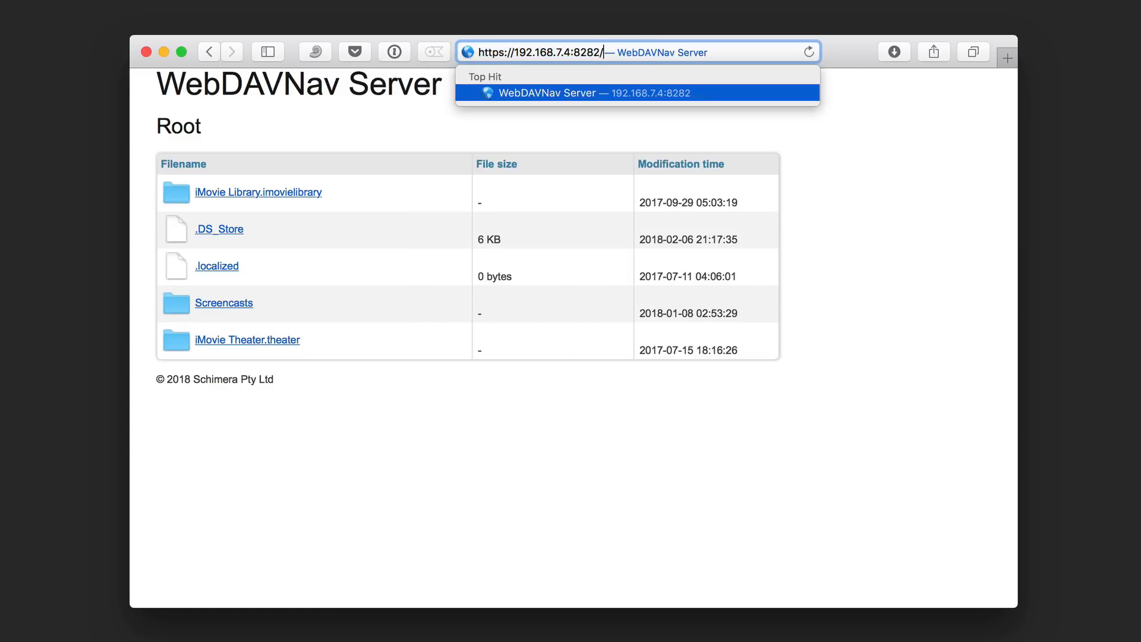
type("Documen")
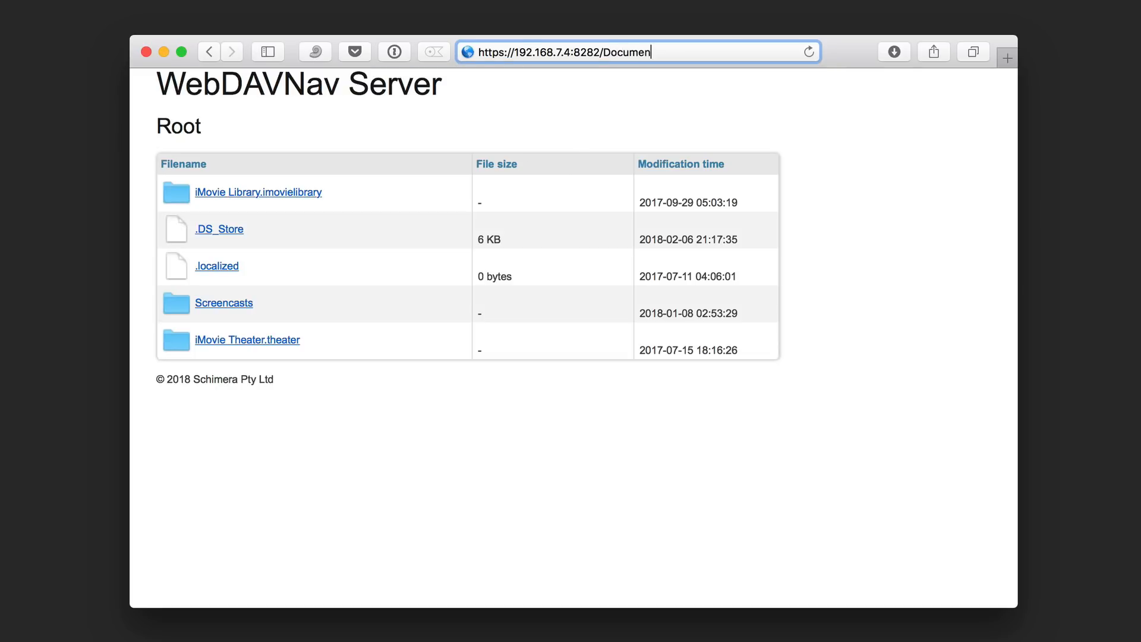
type("ts/")
key("Return")
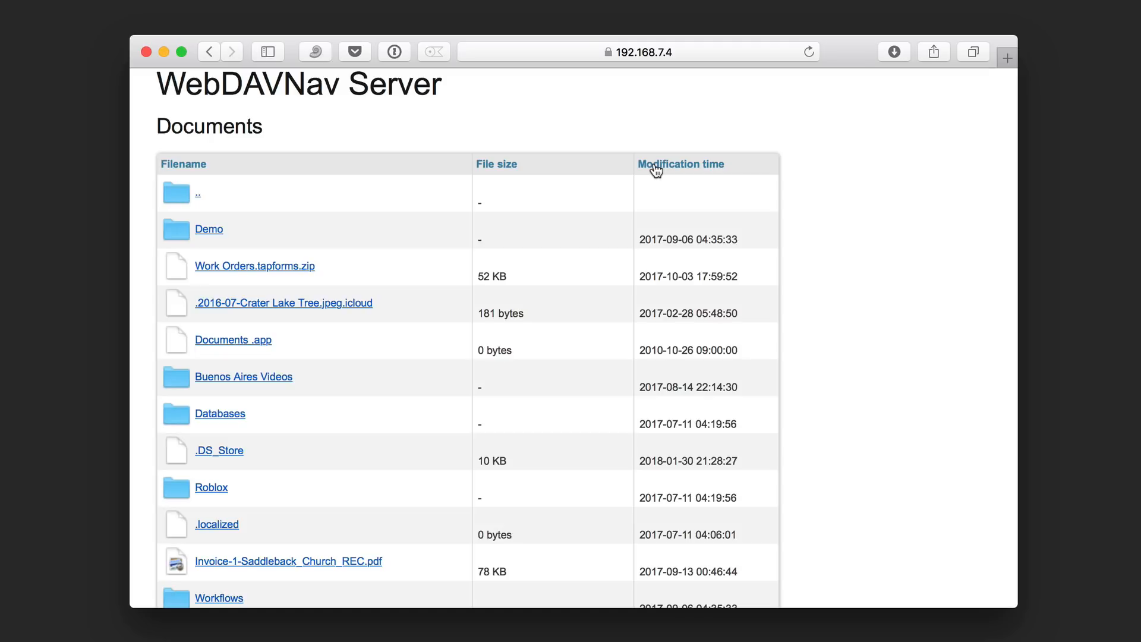
left_click(771, 51)
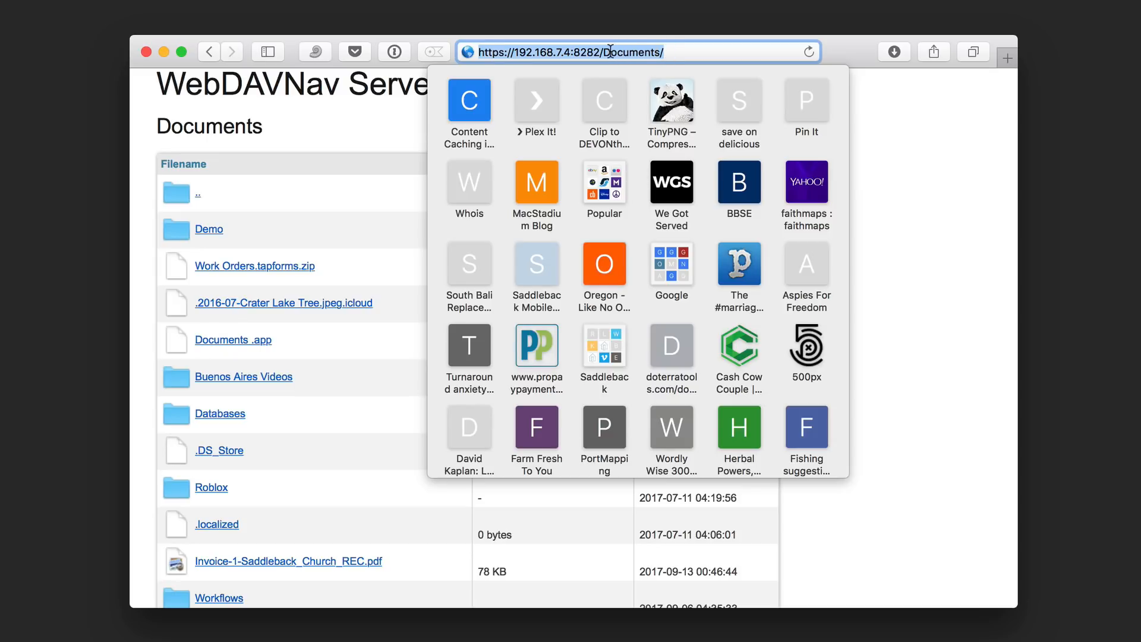
left_click(901, 162)
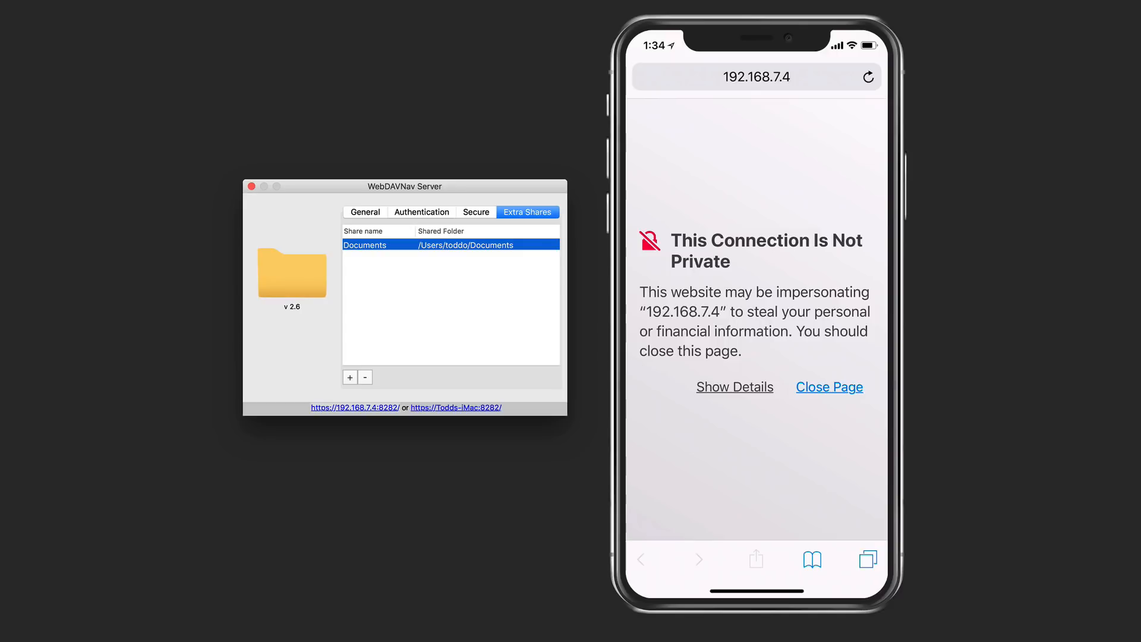
Step: In Safari on the iPhone, visit the server despite the certificate warning and log in with the username and account password
left_click(735, 387)
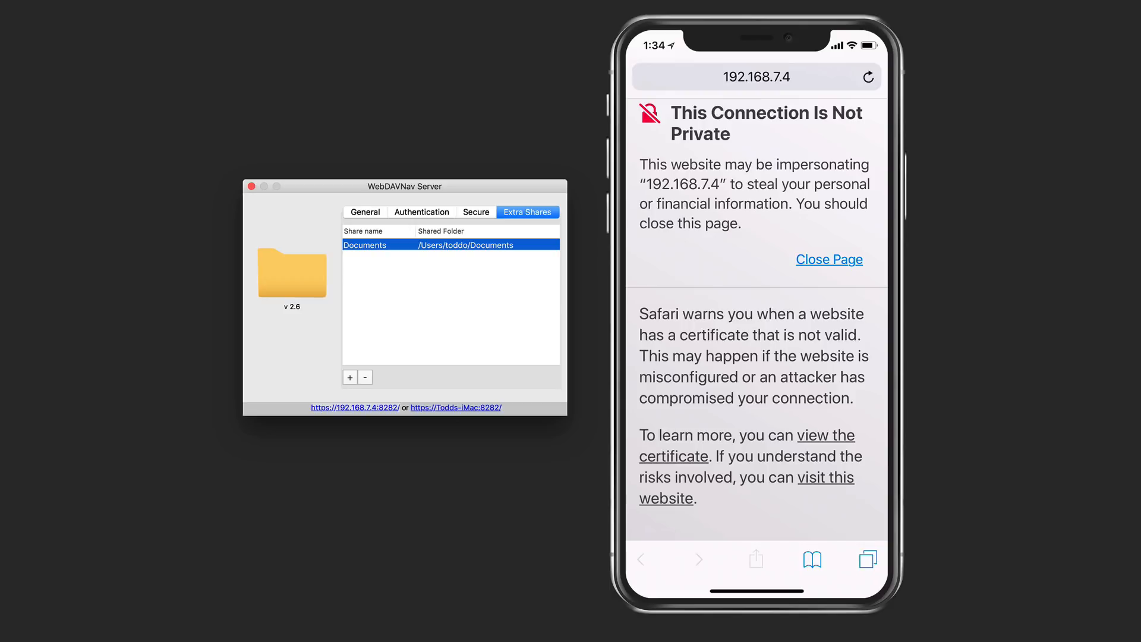
left_click(826, 477)
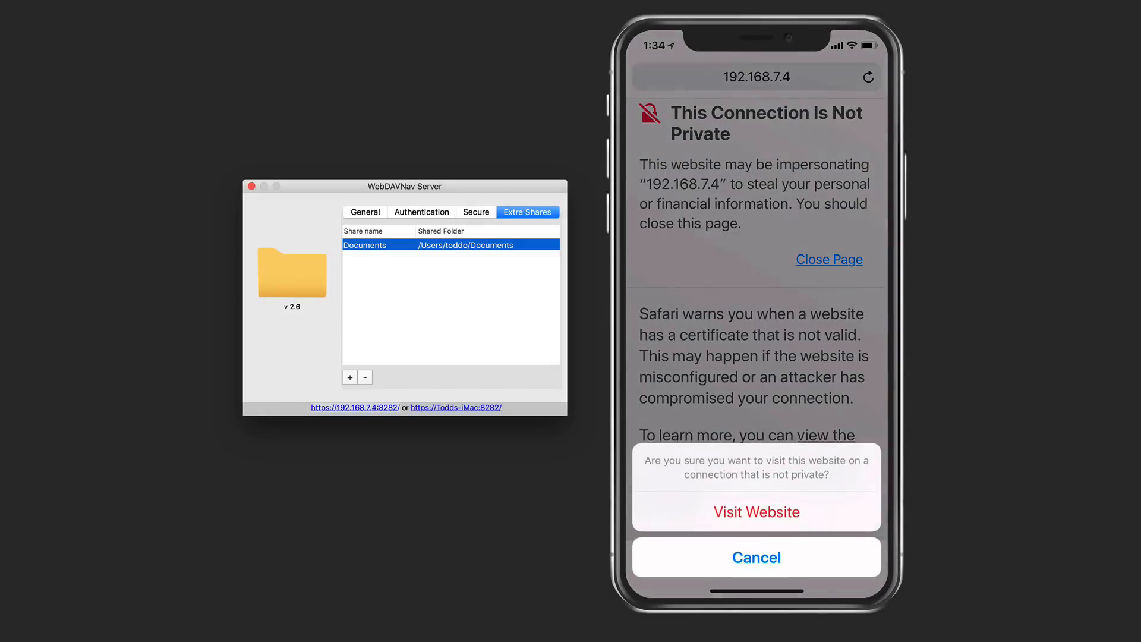
left_click(757, 510)
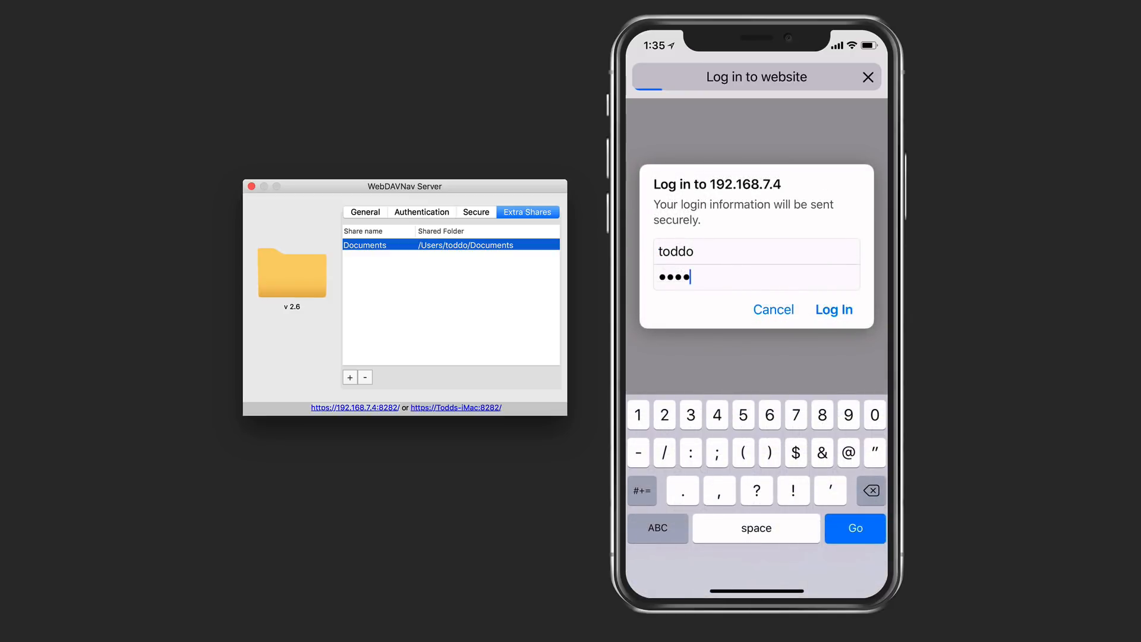
left_click(834, 309)
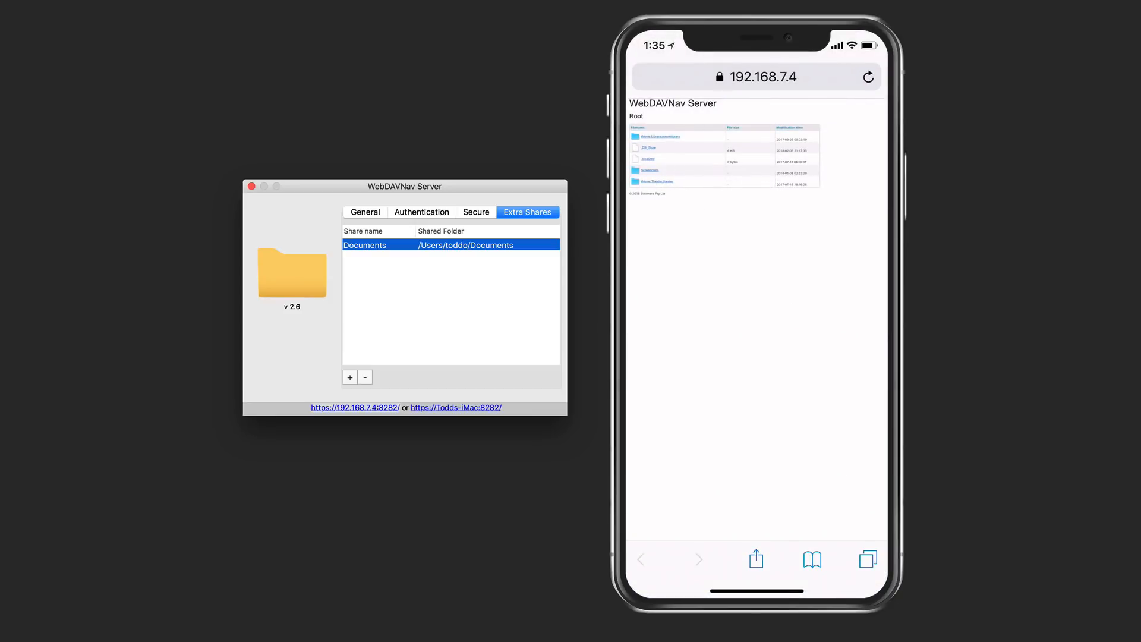
scroll(713, 158, "up", 5)
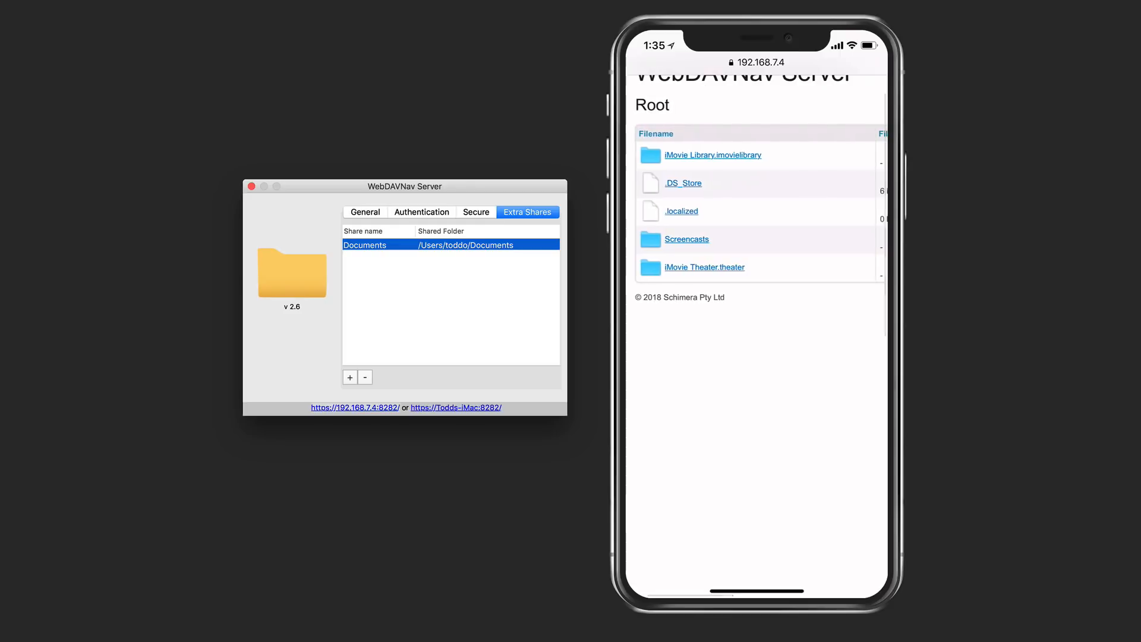
scroll(757, 238, "up", 1)
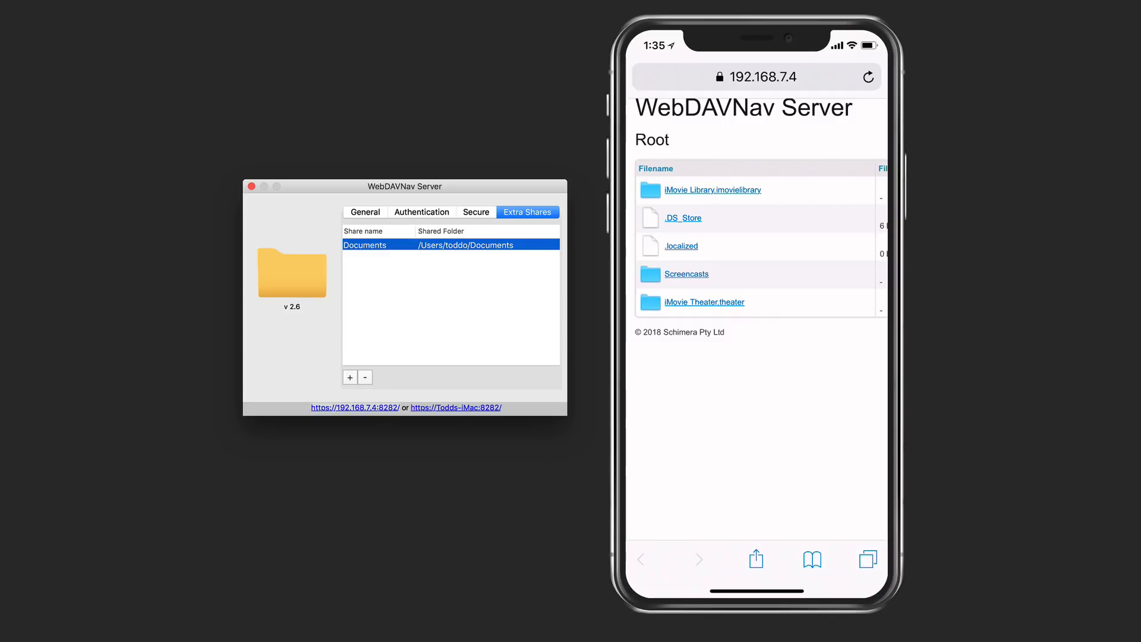
Step: Switch to the Documents app on the iPhone and start adding a WebDAV Server account
left_click_drag(757, 591, 757, 380)
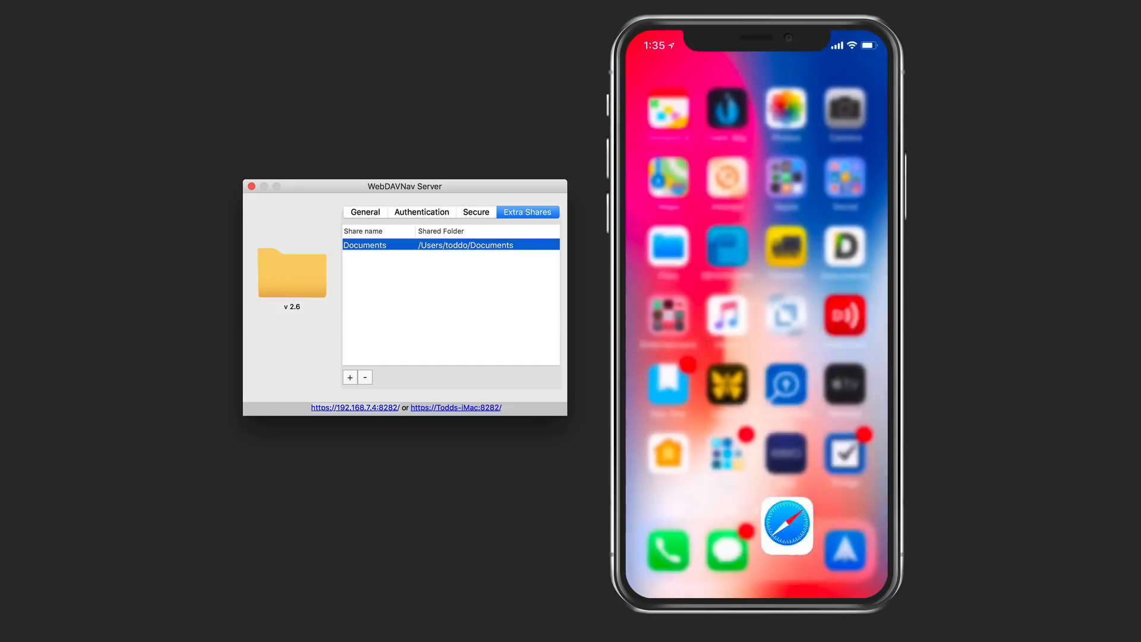
left_click(849, 244)
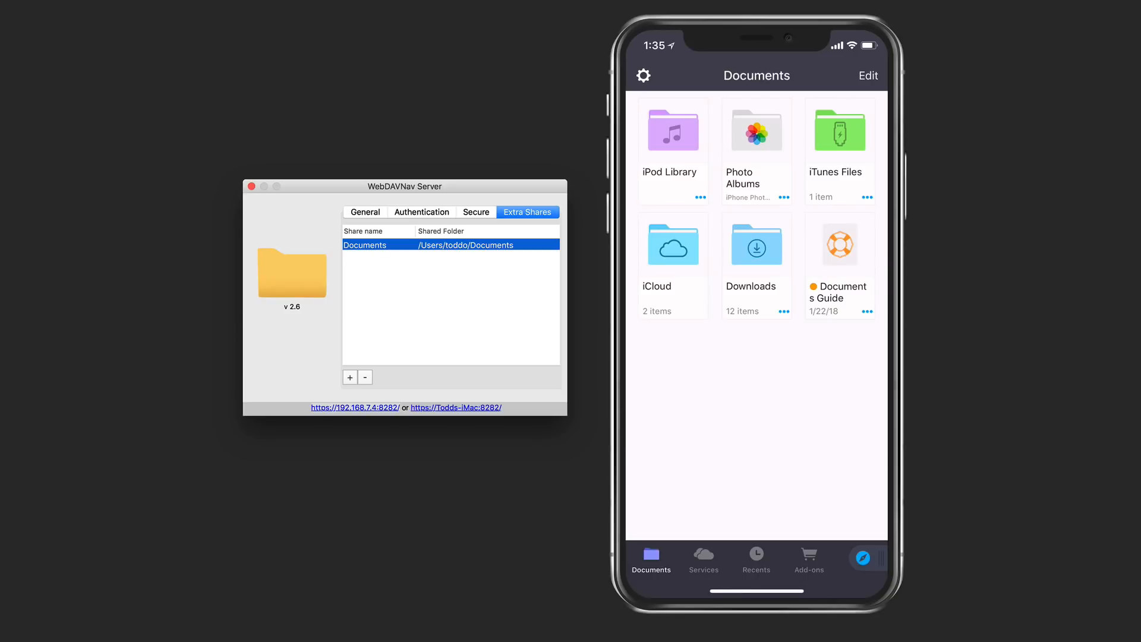
left_click(704, 559)
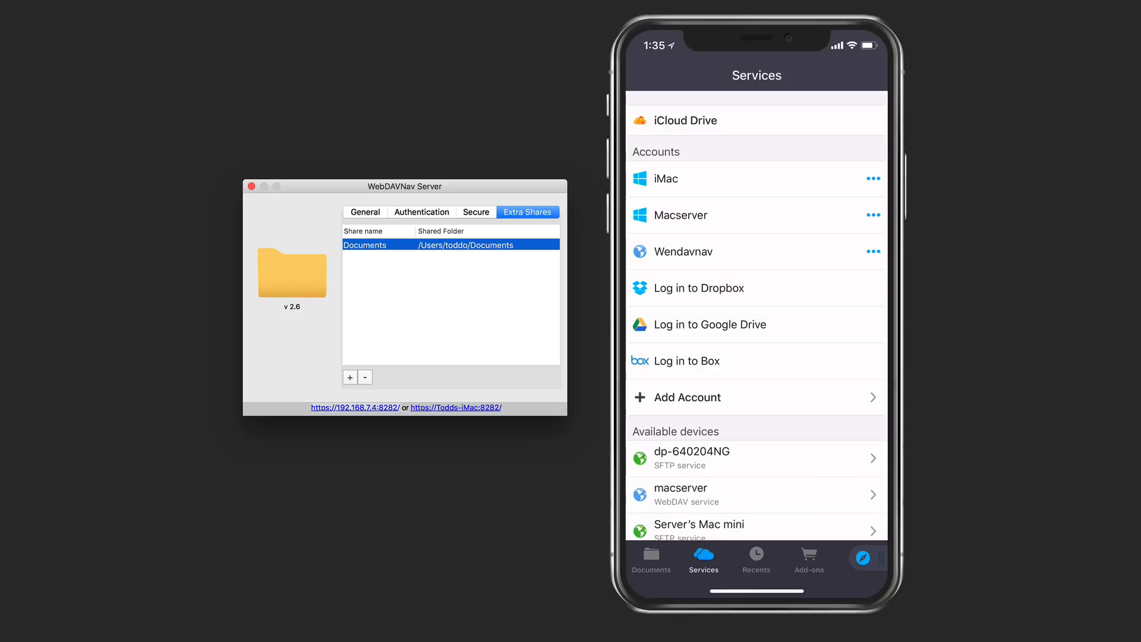
left_click(688, 397)
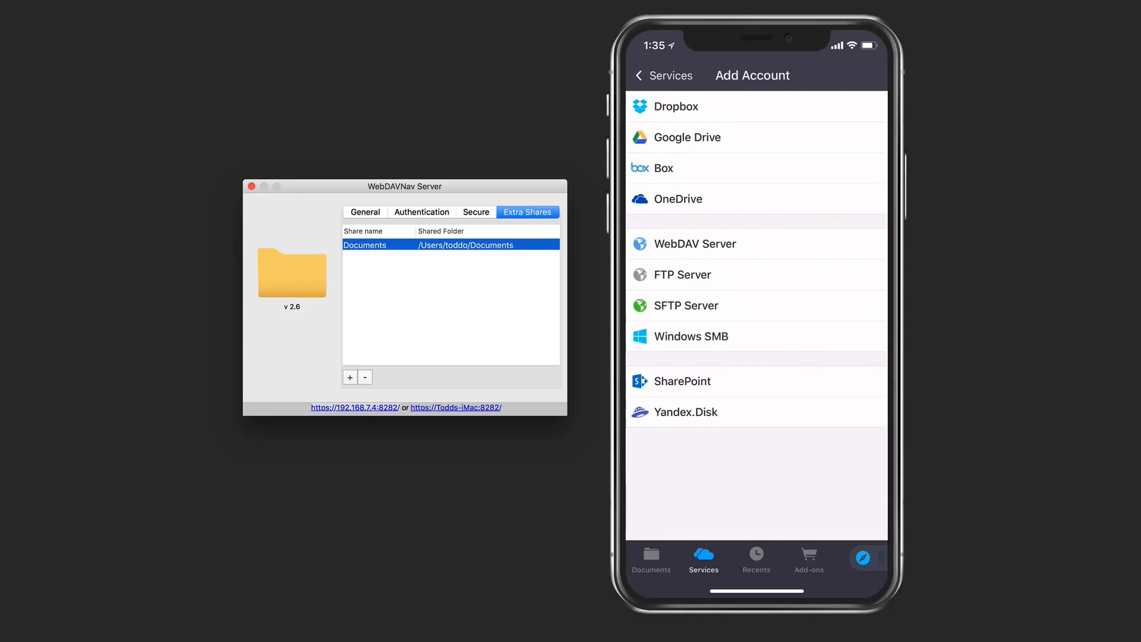
left_click(695, 245)
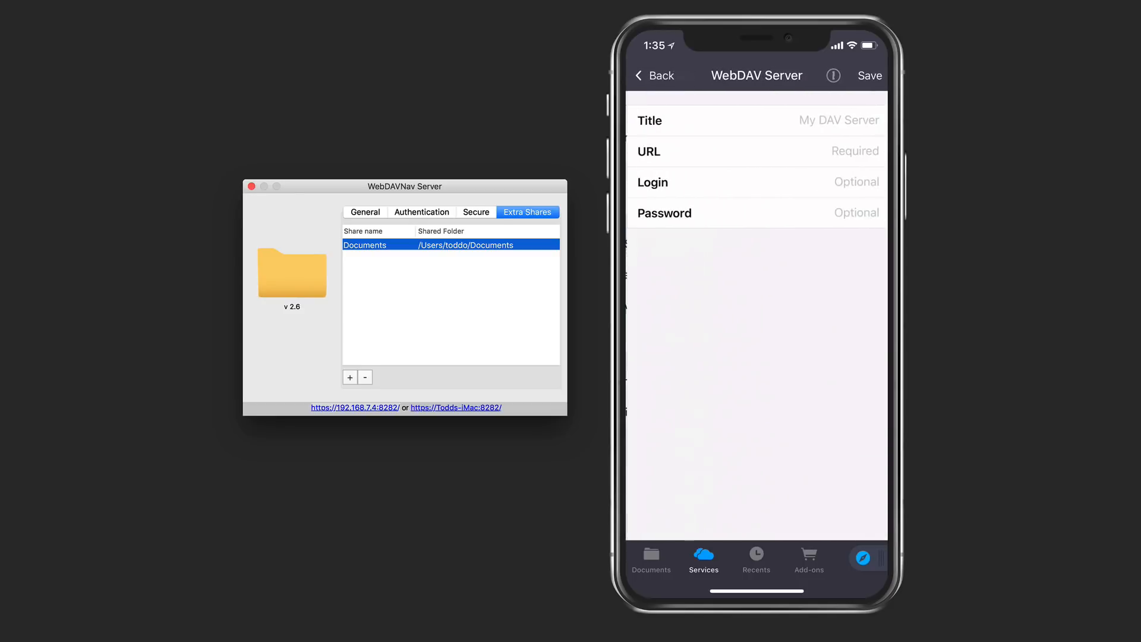
left_click(837, 120)
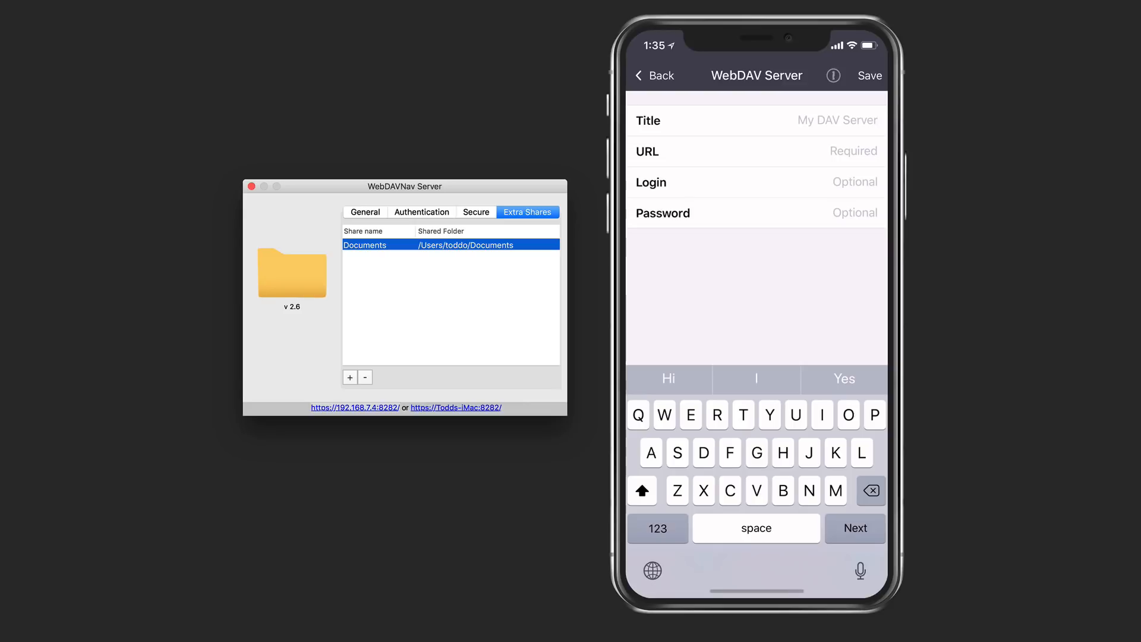
type("Test")
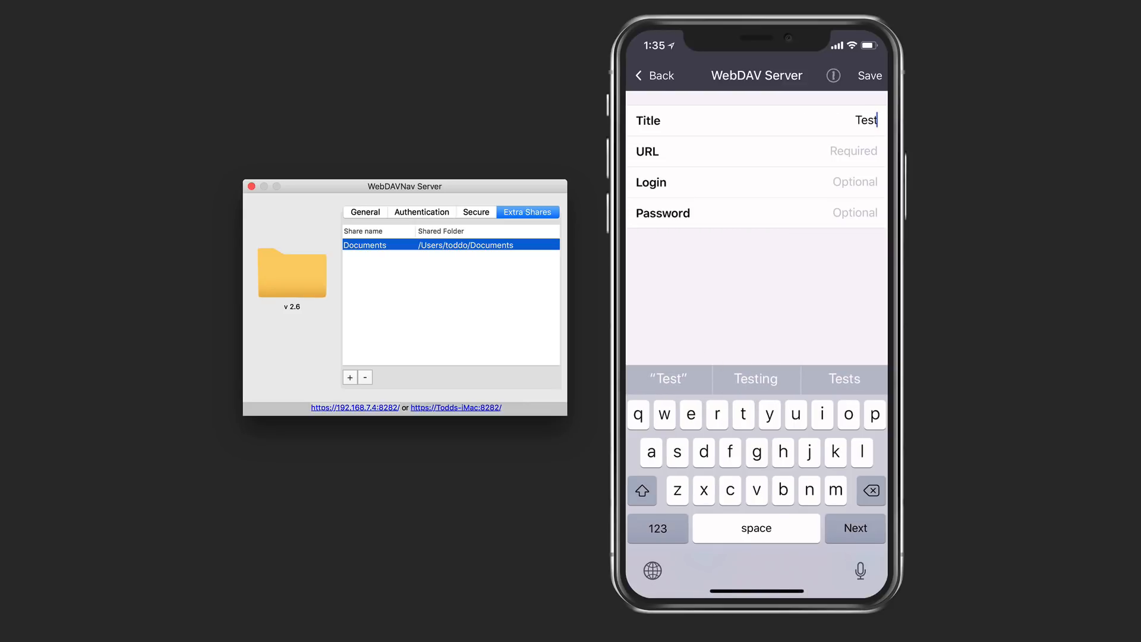
left_click(854, 151)
type("h")
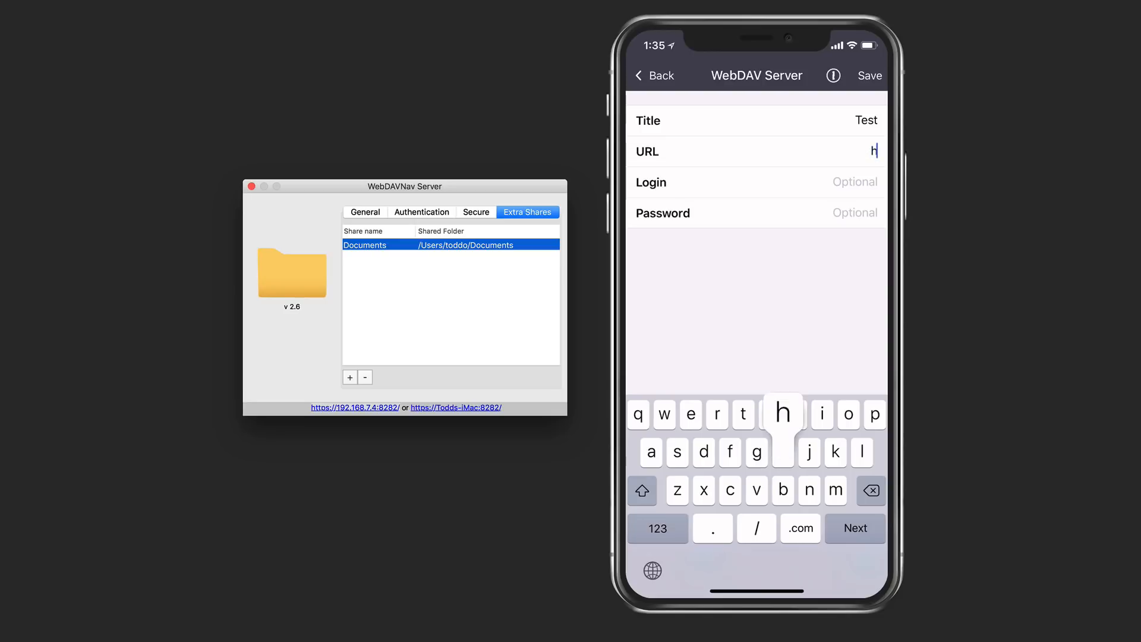
type("ttps")
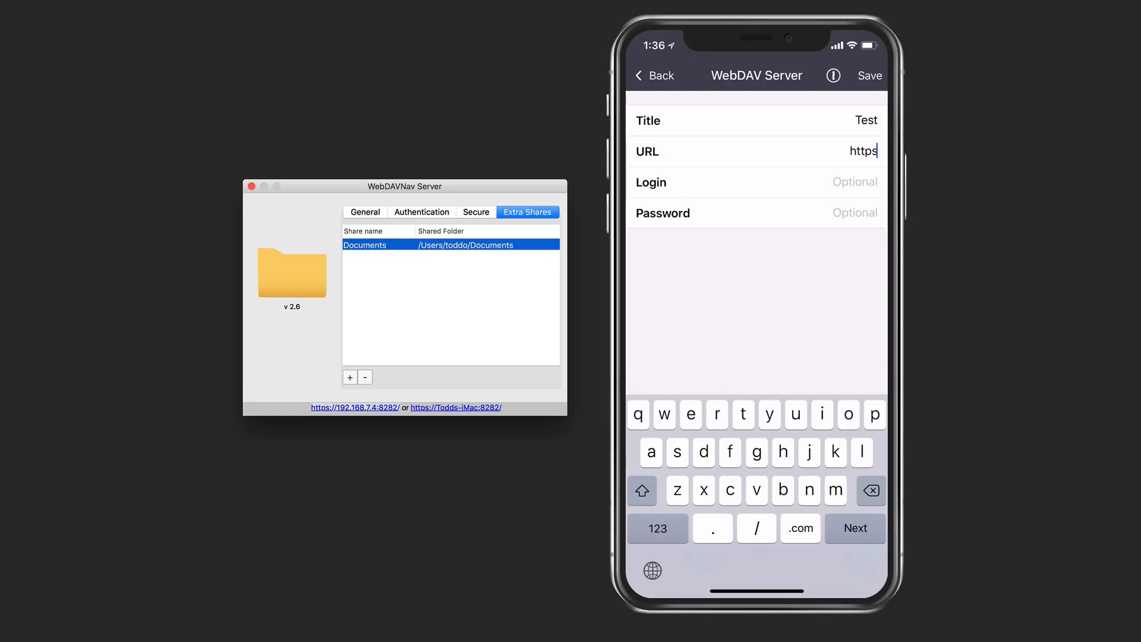
left_click(658, 528)
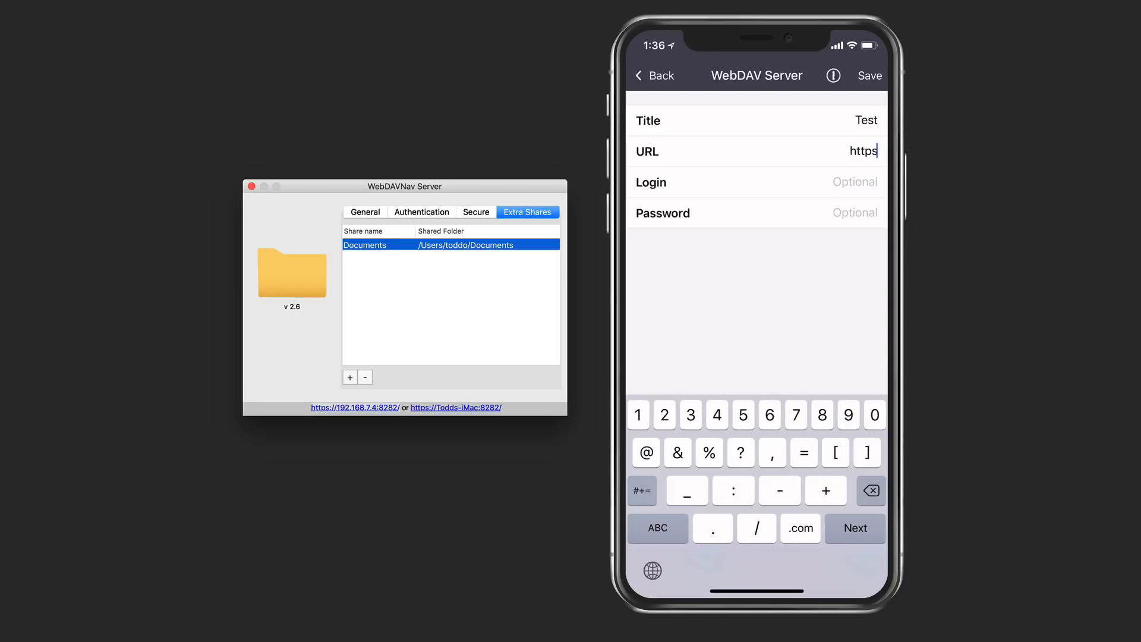
type("://")
left_click(657, 528)
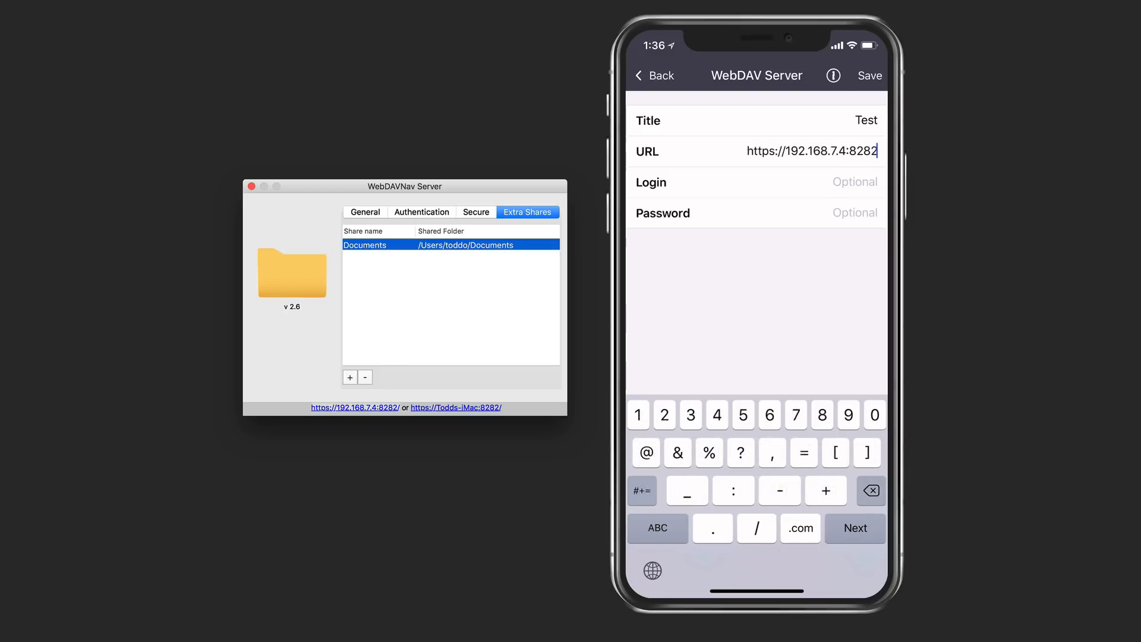
left_click(855, 528)
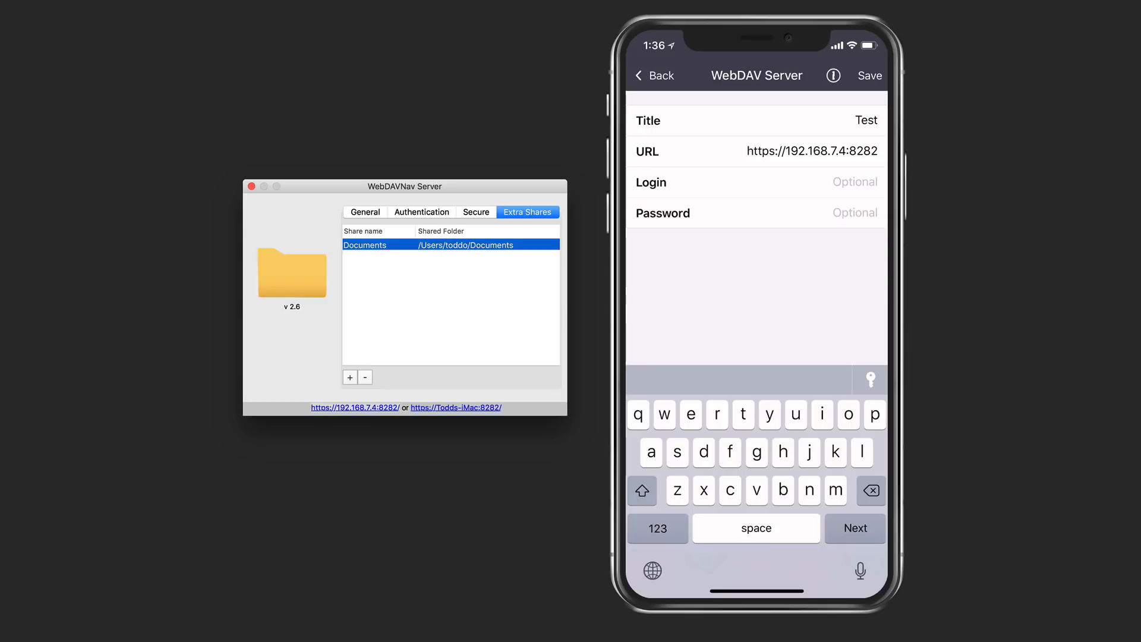
Step: Fill in the account's login name and password, submit it, and continue despite the unverified server identity
type("toddo")
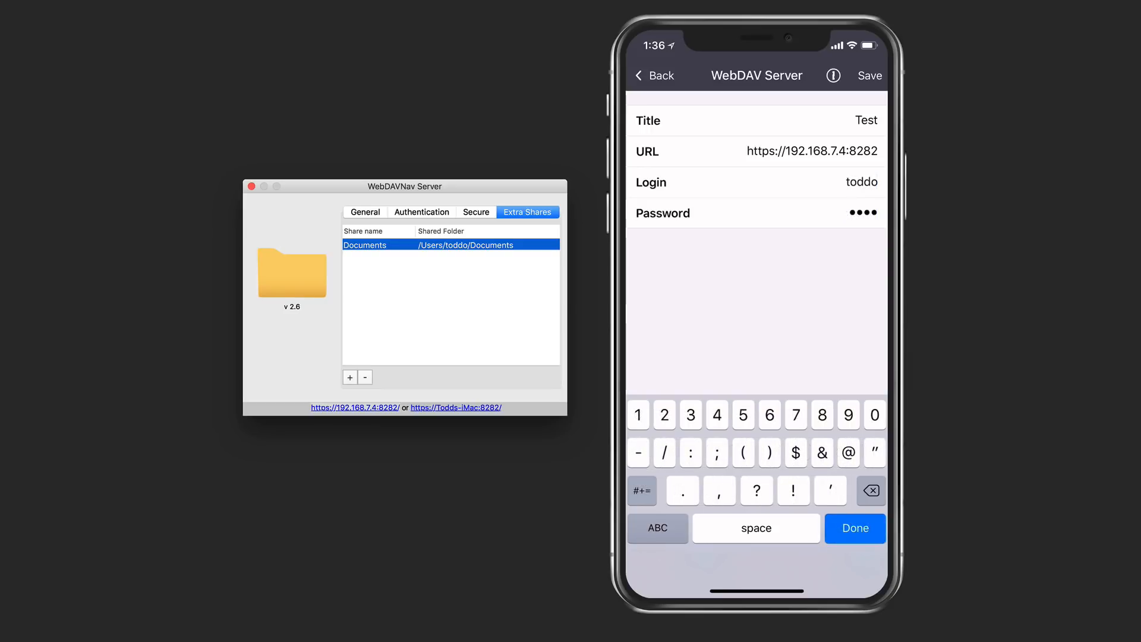
left_click(856, 528)
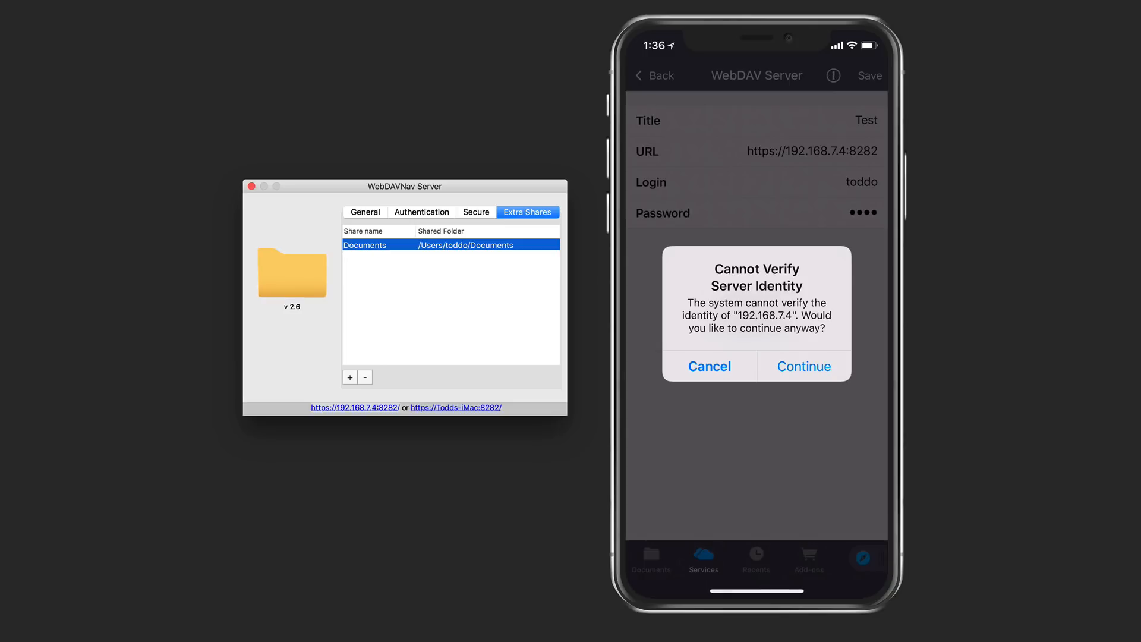
left_click(804, 366)
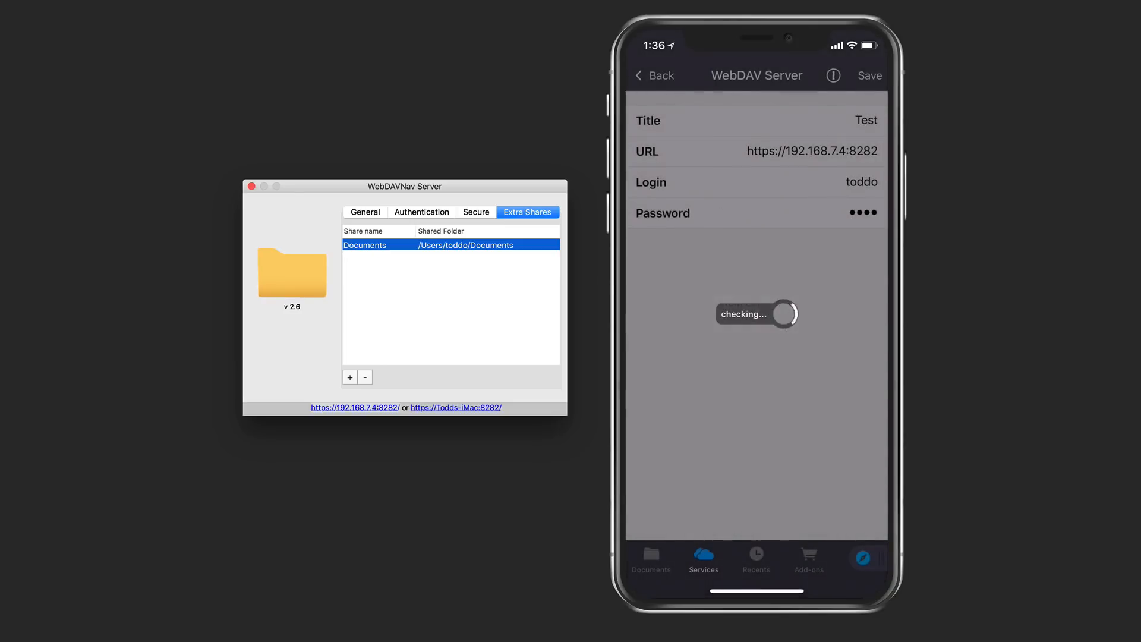